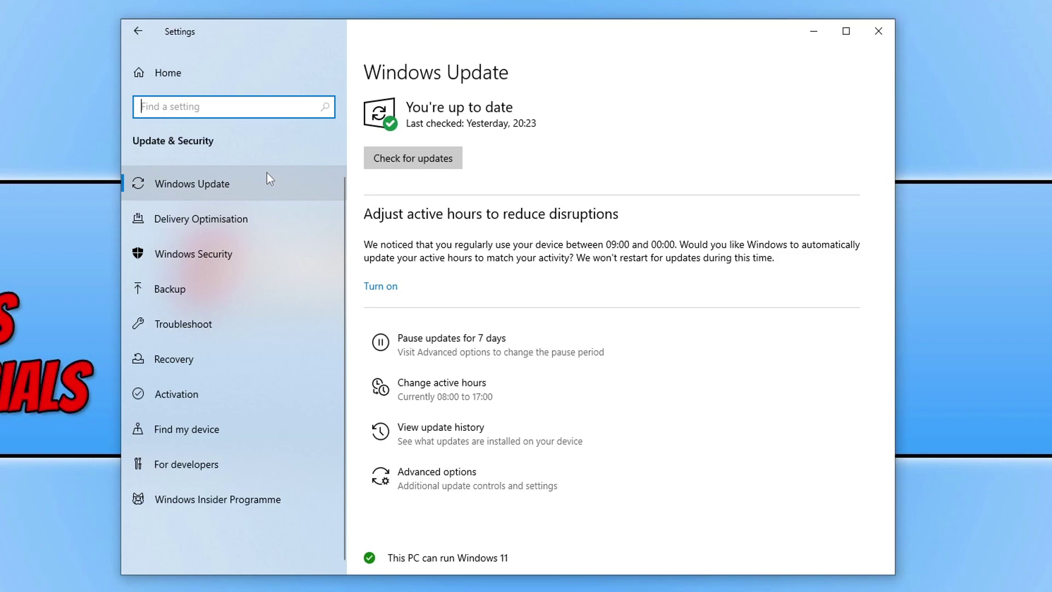
- Check for new Windows updates, and close the Settings window
left_click(434, 158)
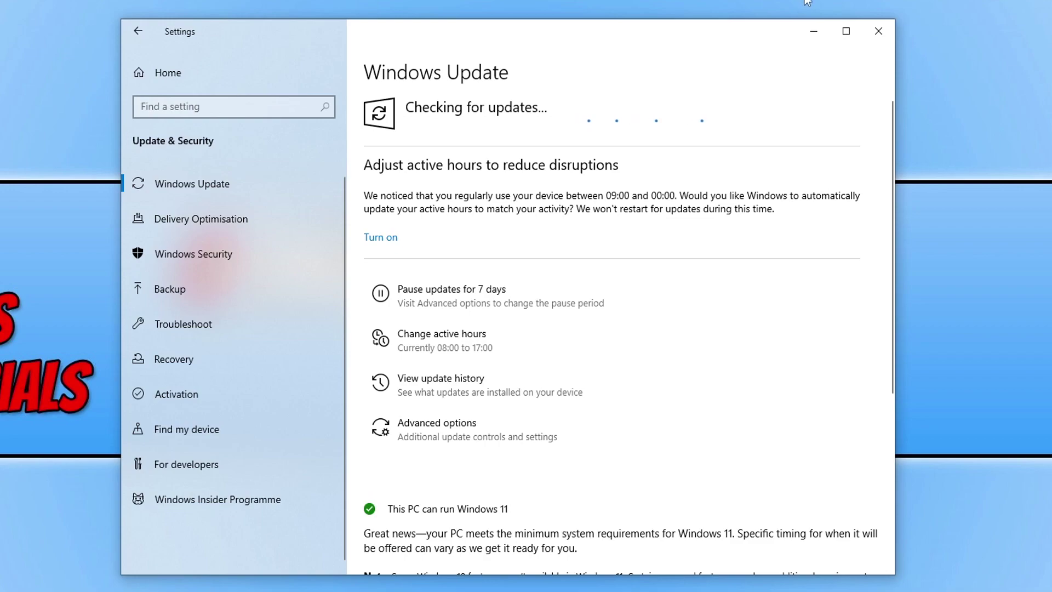
left_click(877, 31)
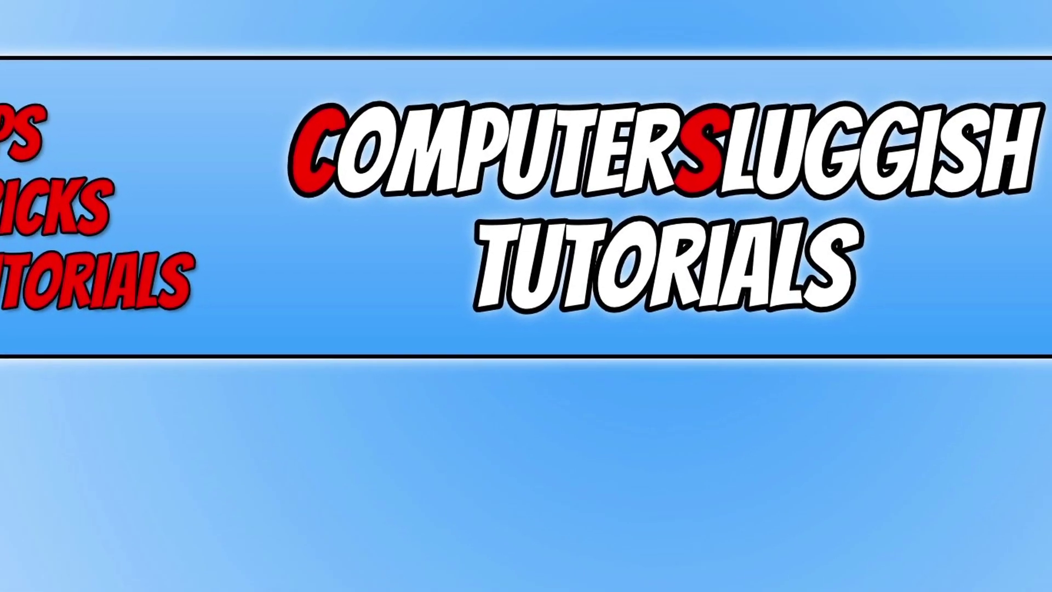
- Look up the installed graphics card under Display adaptors in Device Manager, and close Device Manager
right_click(4, 586)
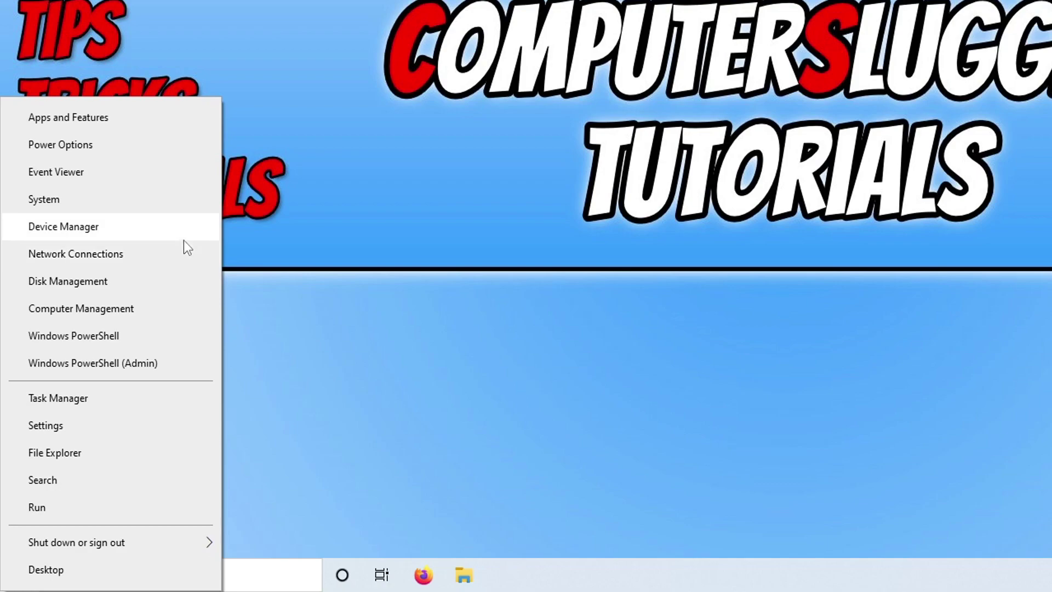
left_click(180, 226)
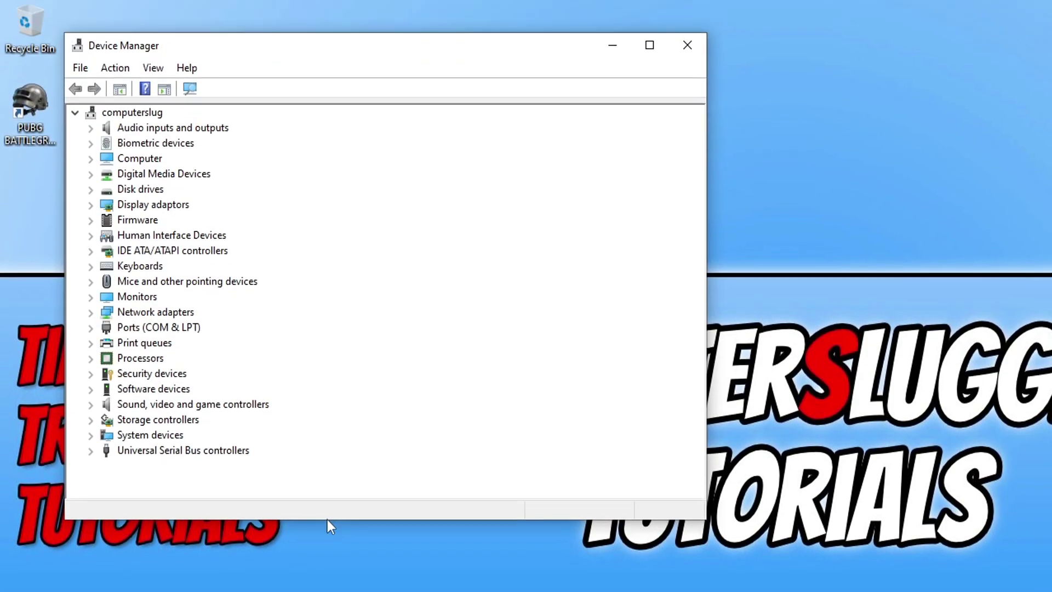
left_click(91, 206)
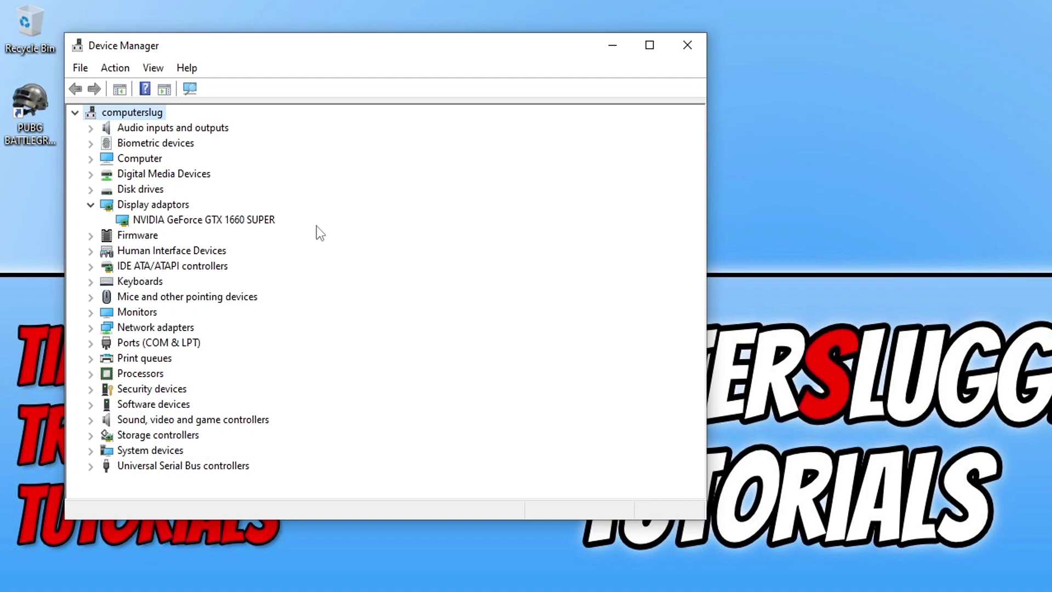
left_click(688, 47)
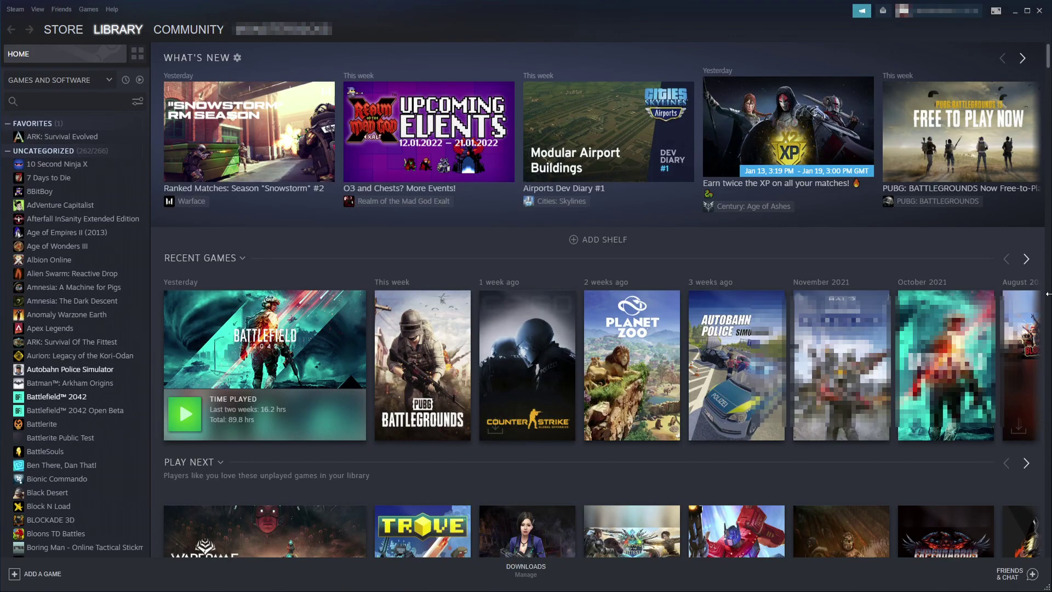
- In the Steam library, search for "pubg" and browse the local files of PUBG: BATTLEGROUNDS
left_click(47, 104)
type("pubg")
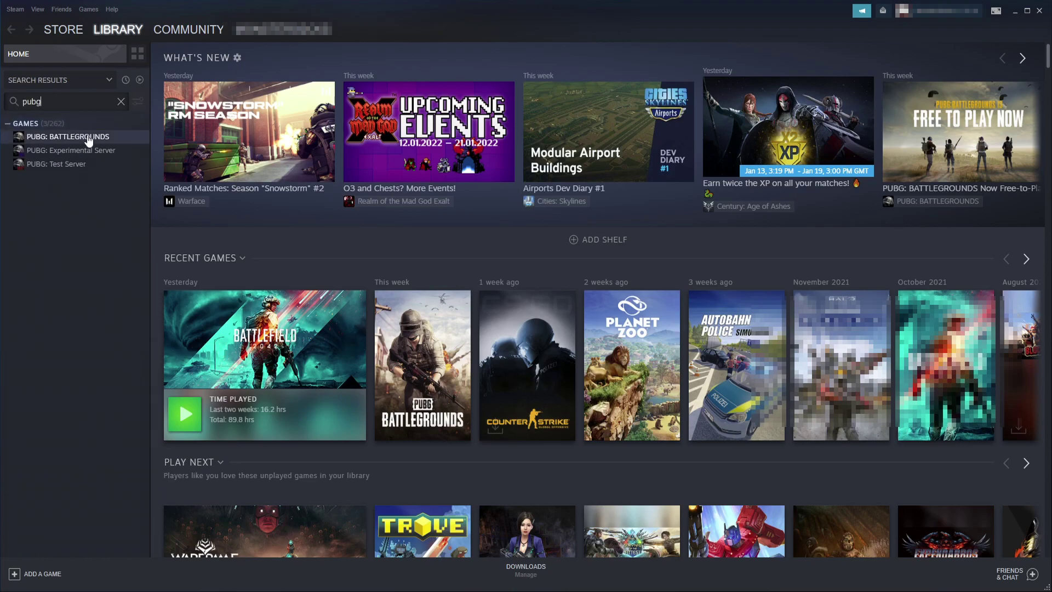
left_click(89, 141)
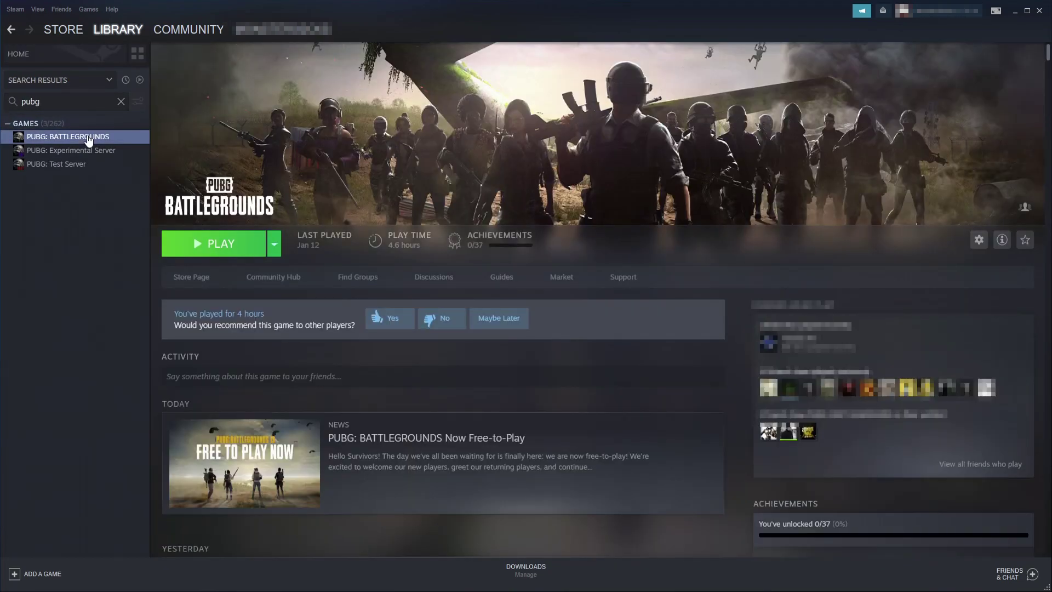
right_click(88, 137)
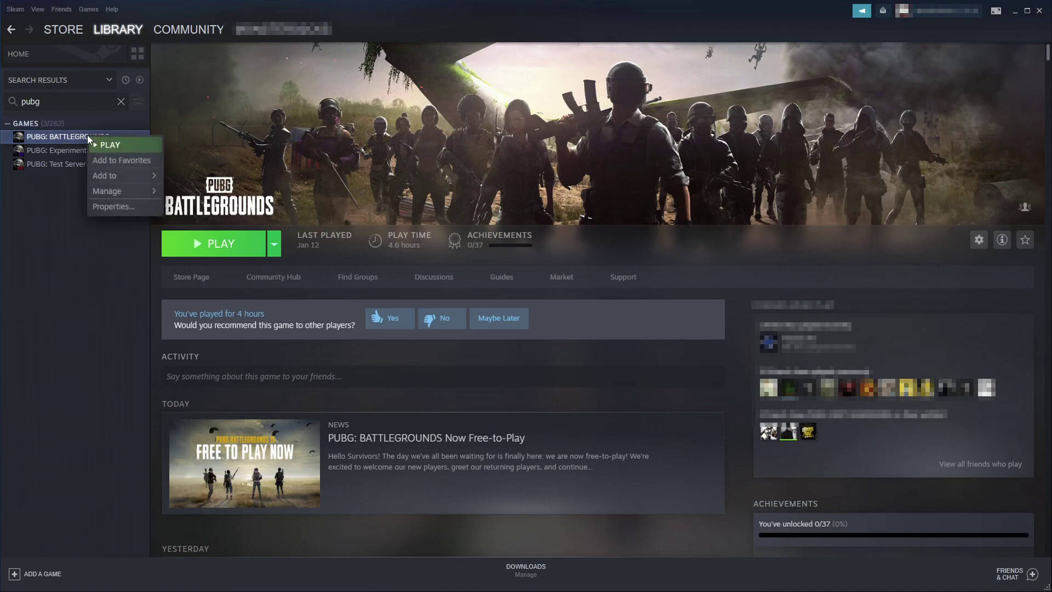
mouse_move(121, 186)
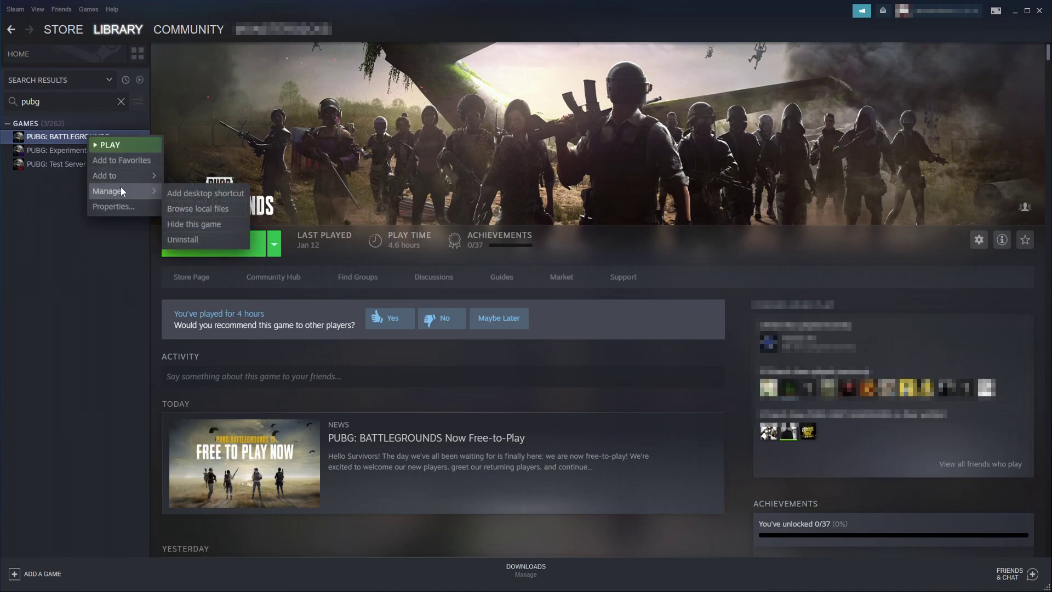
left_click(219, 210)
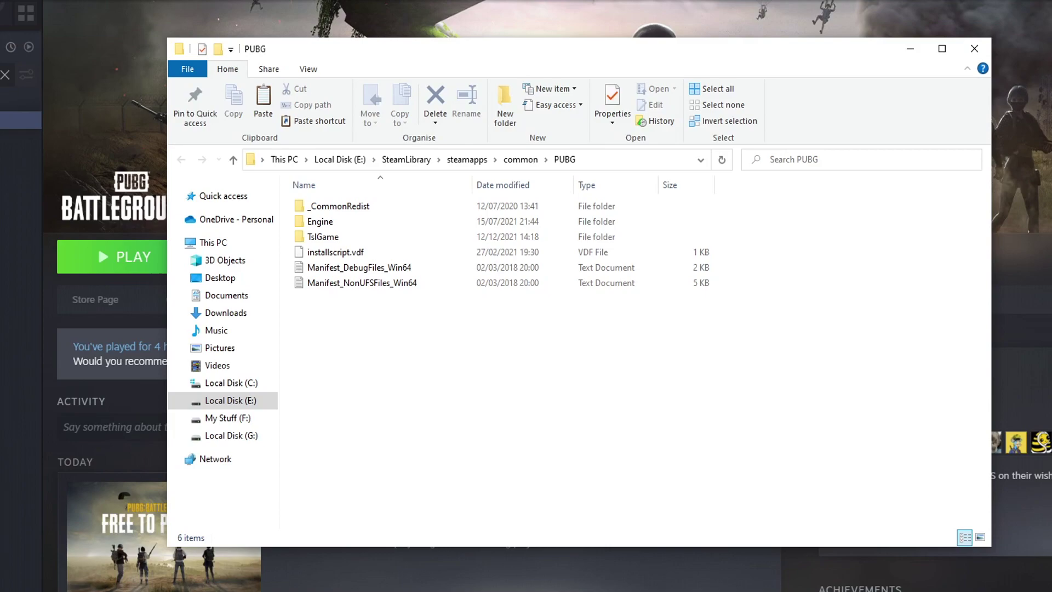
- Go to the TslGame > Binaries > Win64 subfolder of the PUBG folder
double_click(366, 239)
double_click(355, 206)
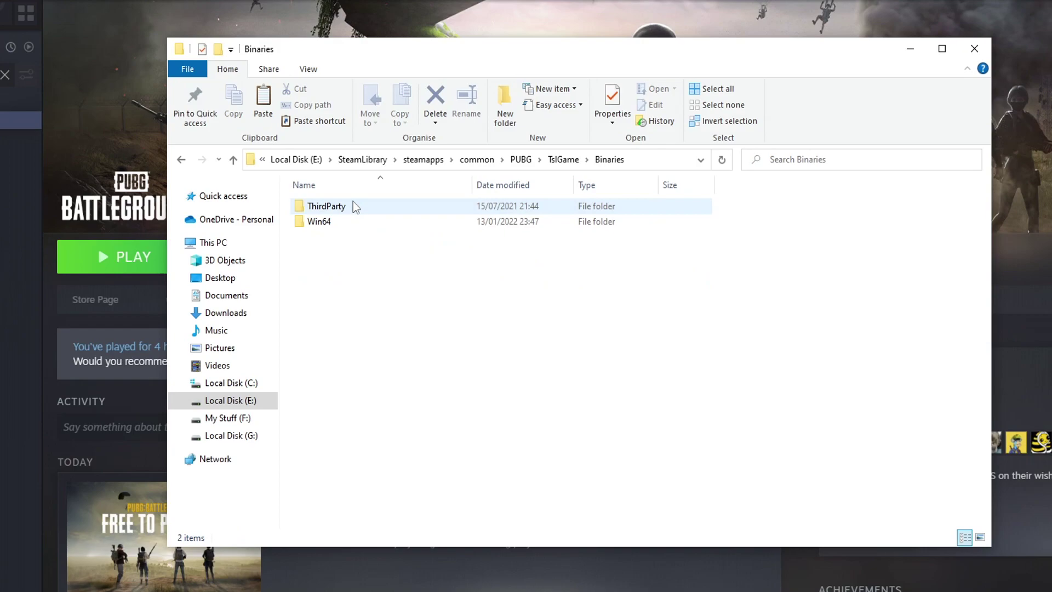
double_click(357, 221)
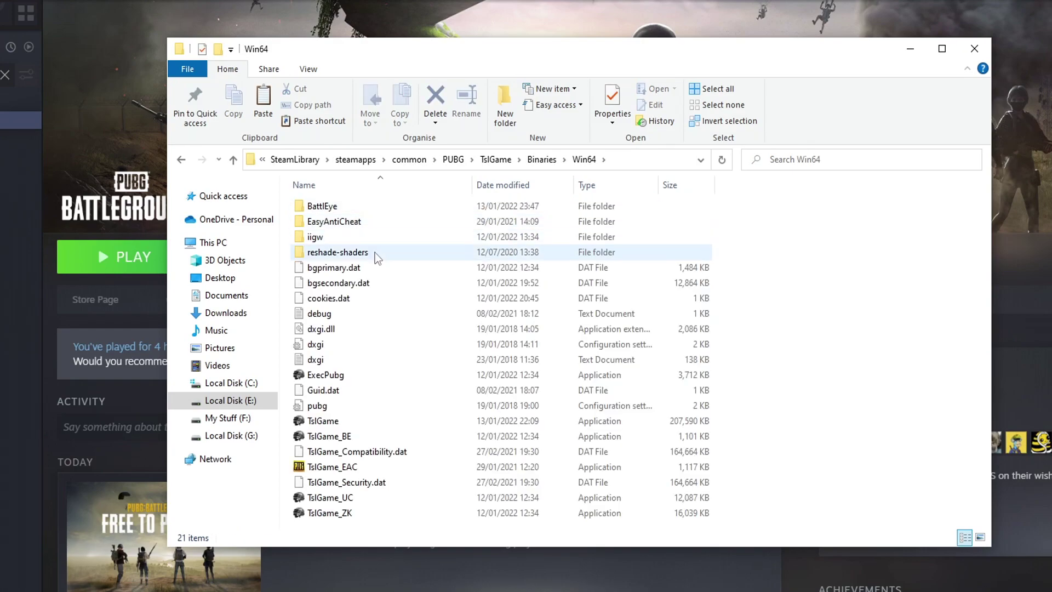
- Set the TslGame application to run as an administrator in its compatibility properties, apply it, and close the folder
left_click(340, 422)
right_click(340, 422)
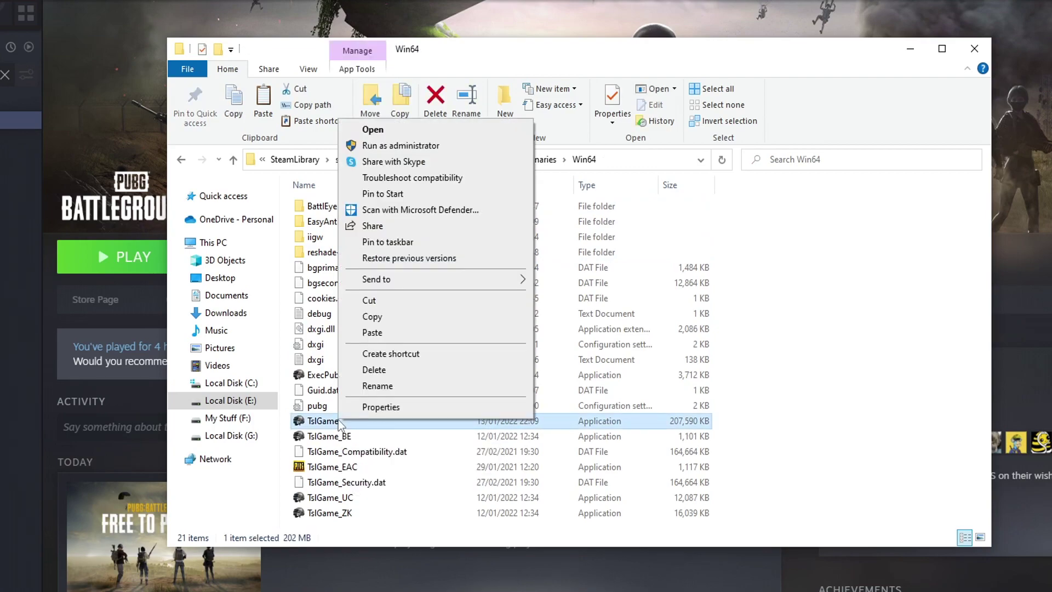
left_click(382, 408)
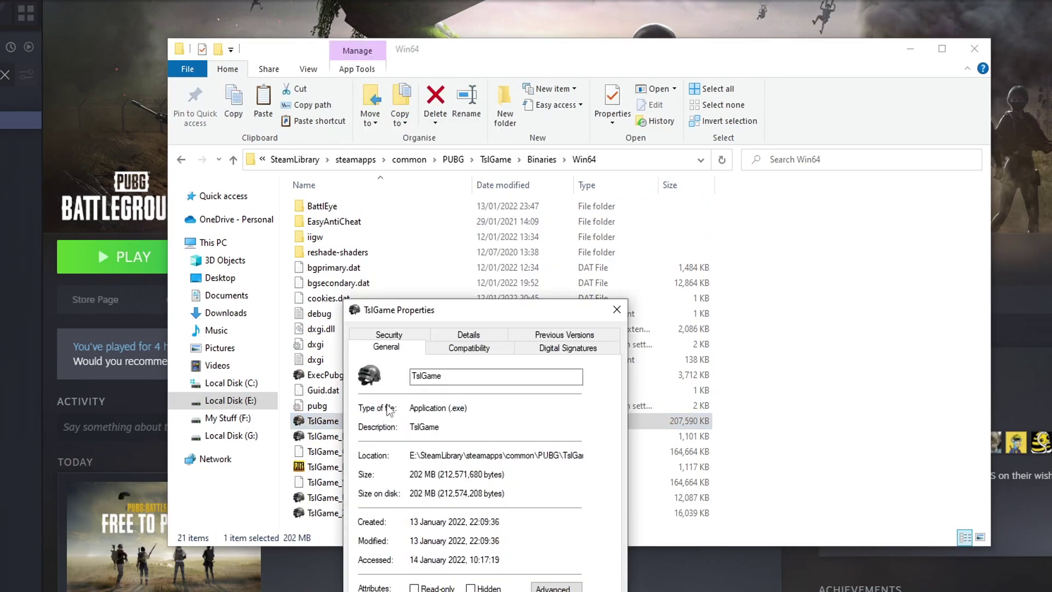
left_click_drag(472, 307, 484, 111)
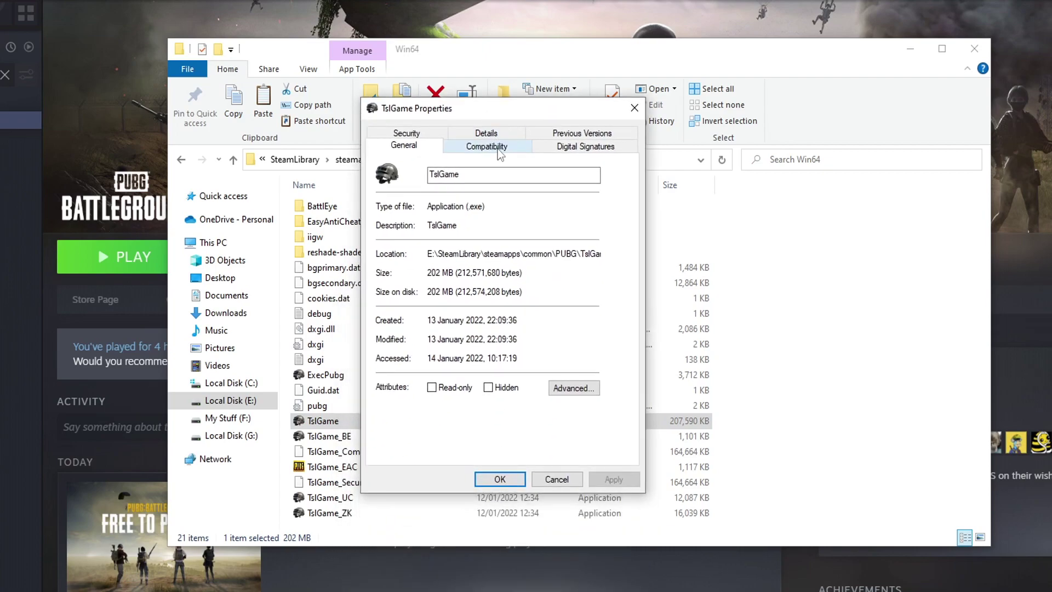
left_click(499, 149)
left_click(441, 383)
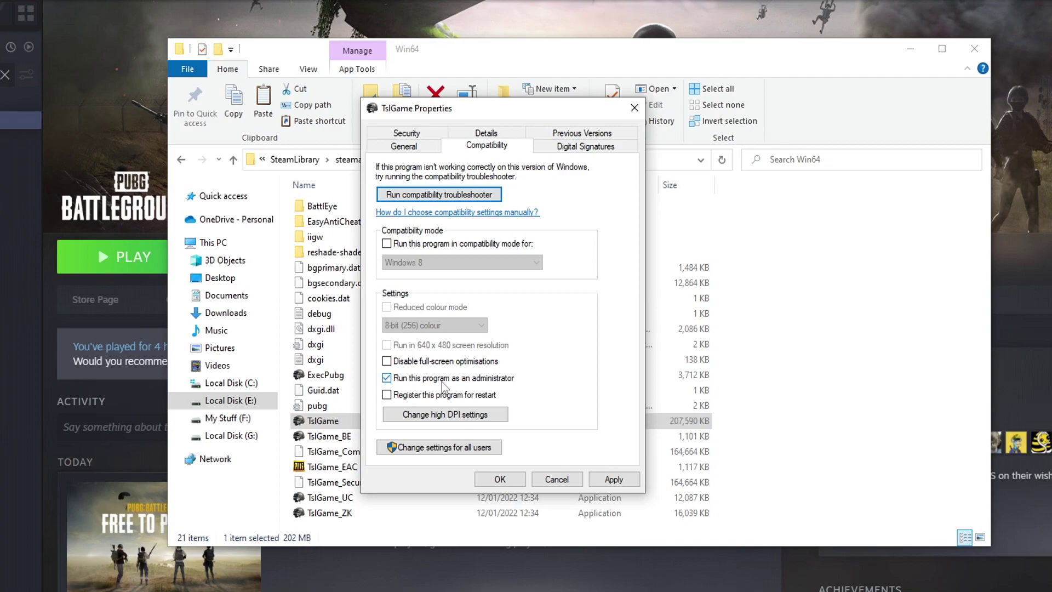
left_click(613, 481)
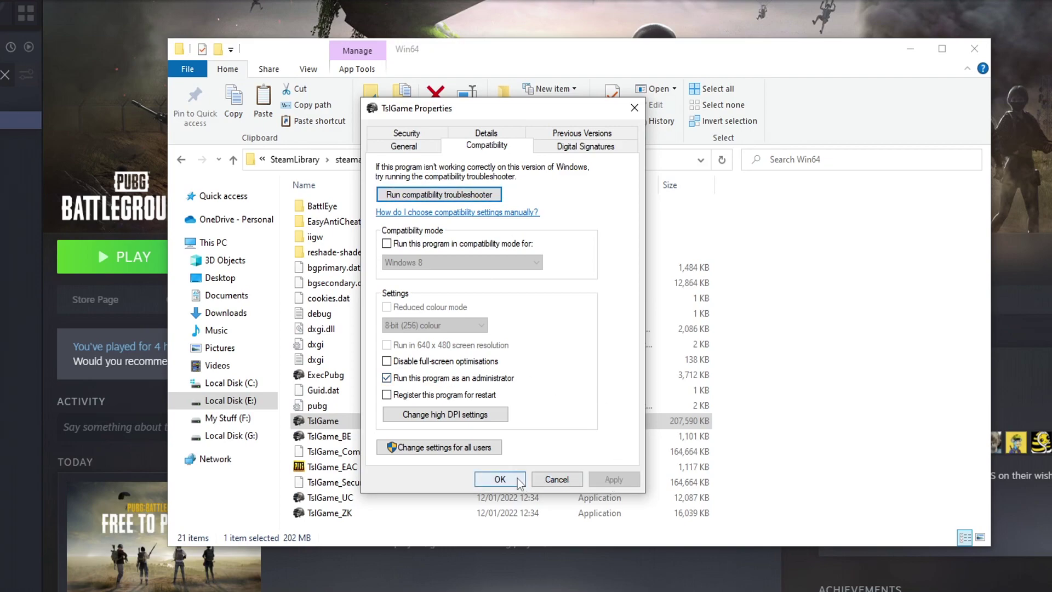
left_click(518, 478)
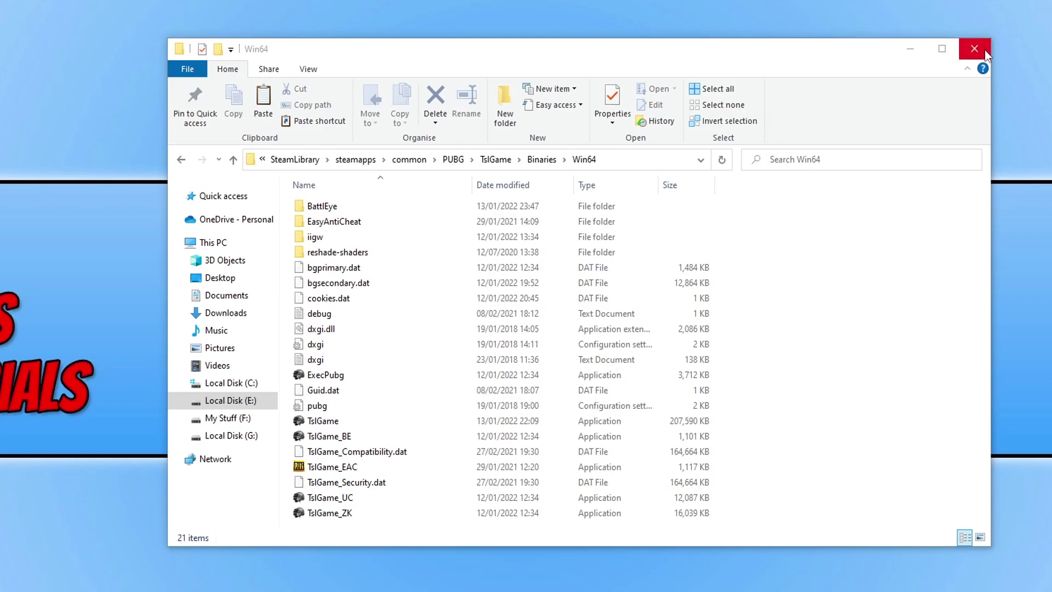
left_click(986, 51)
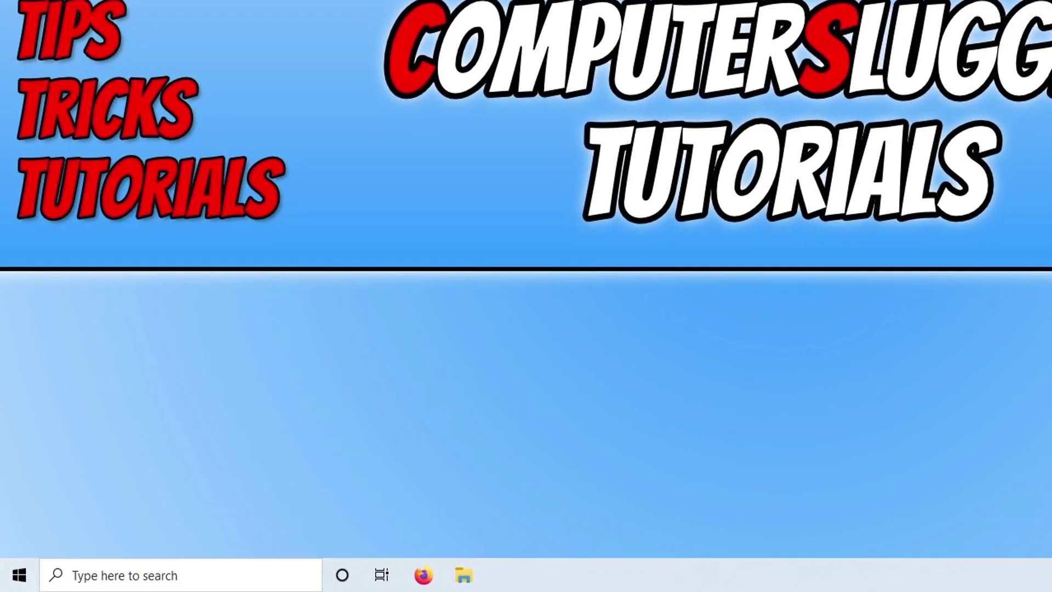
- Search Windows for "steam" and follow its shortcut's file location to the Steam installation folder
left_click(19, 576)
type("steam")
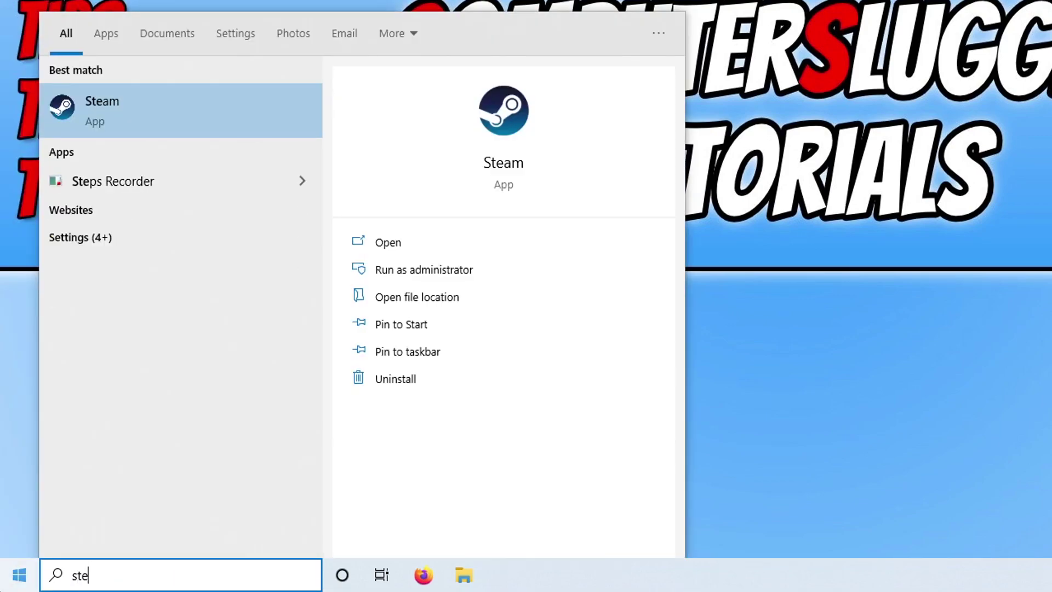
left_click(474, 297)
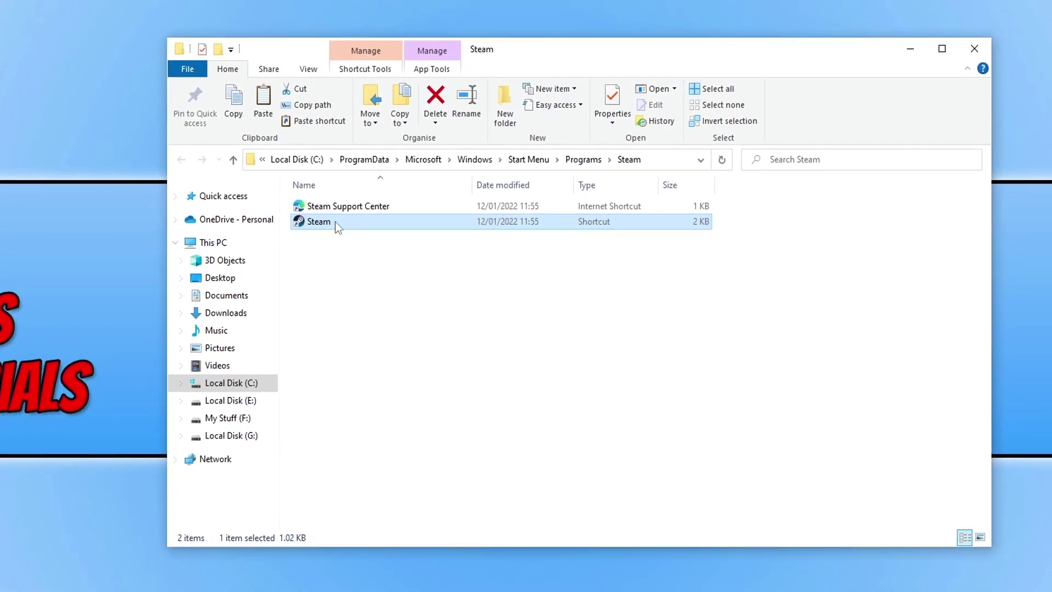
right_click(337, 221)
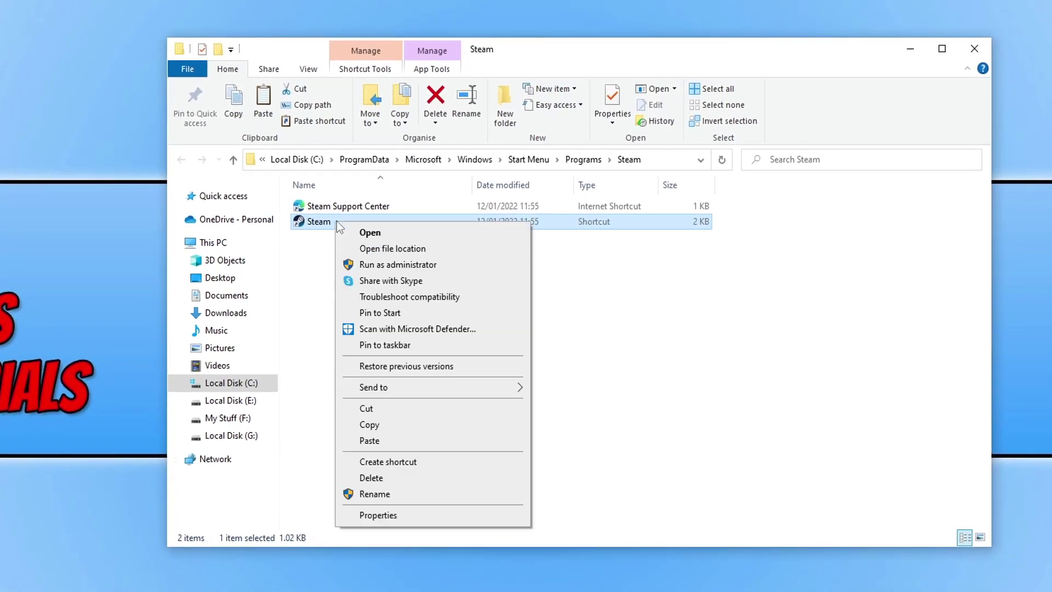
left_click(413, 251)
scroll(426, 311, "down", 2)
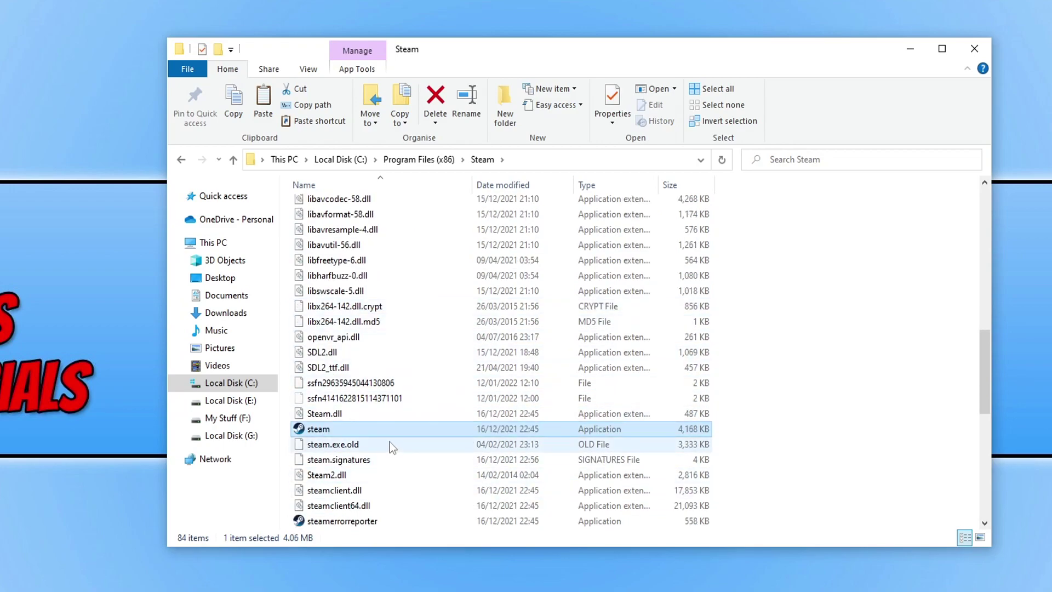
- Set the steam application to run as an administrator in its compatibility properties and apply the change
right_click(334, 428)
left_click(361, 416)
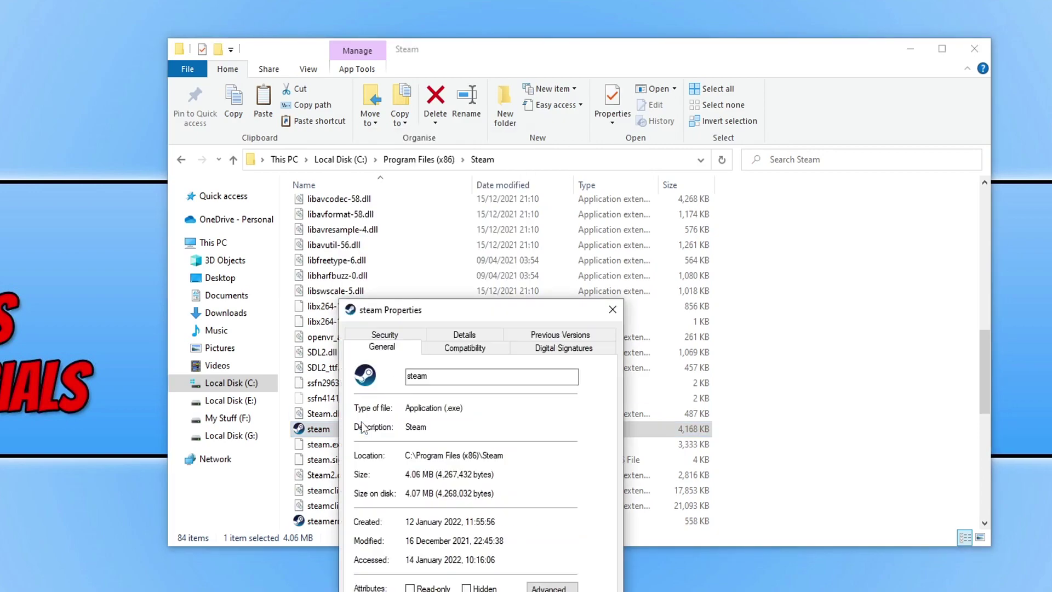
left_click_drag(476, 311, 478, 124)
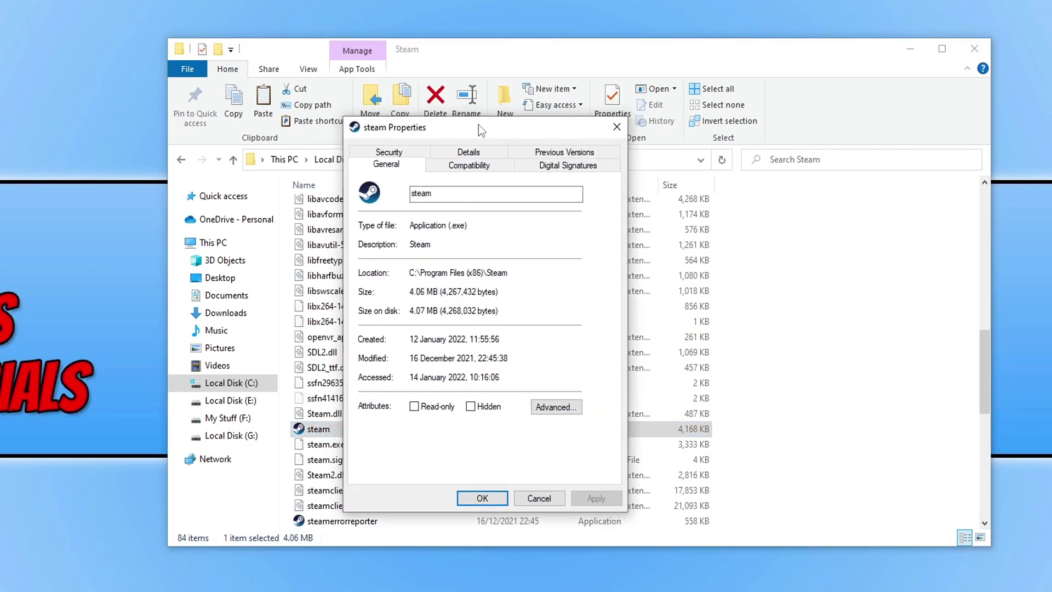
left_click(474, 168)
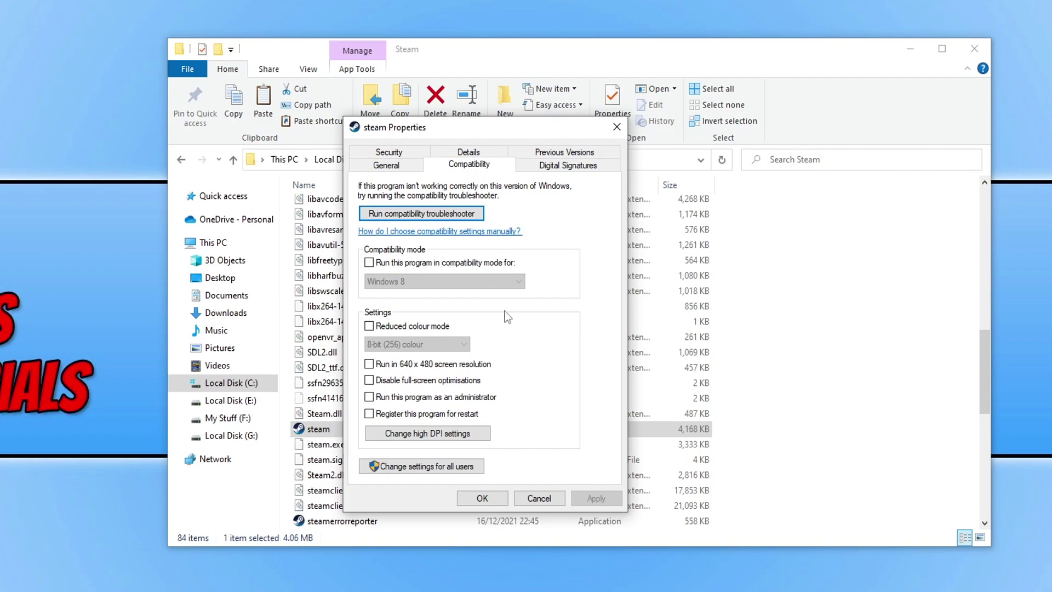
left_click(438, 400)
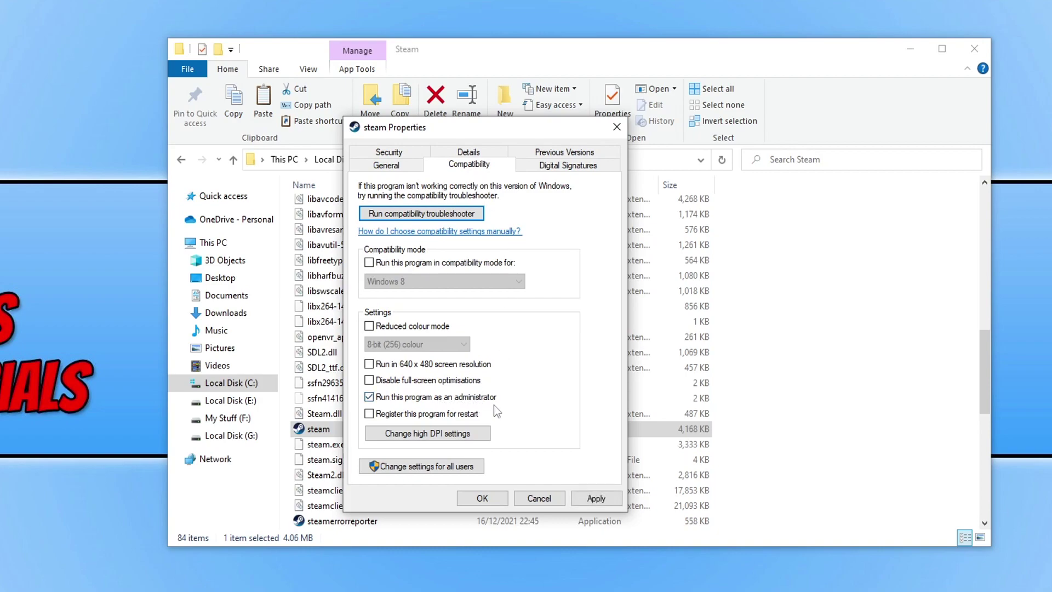
left_click(597, 499)
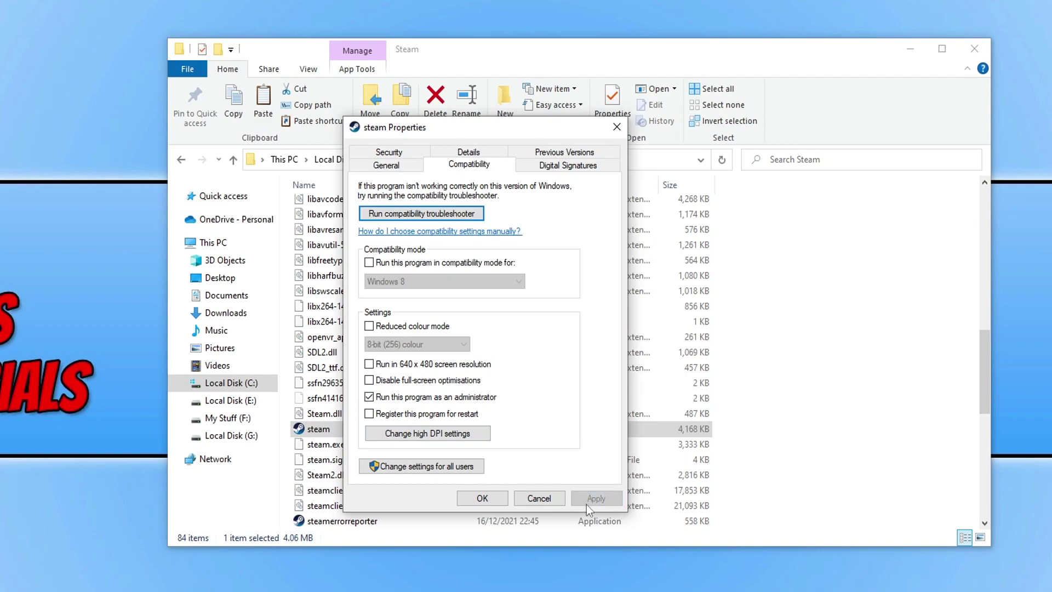
left_click(482, 499)
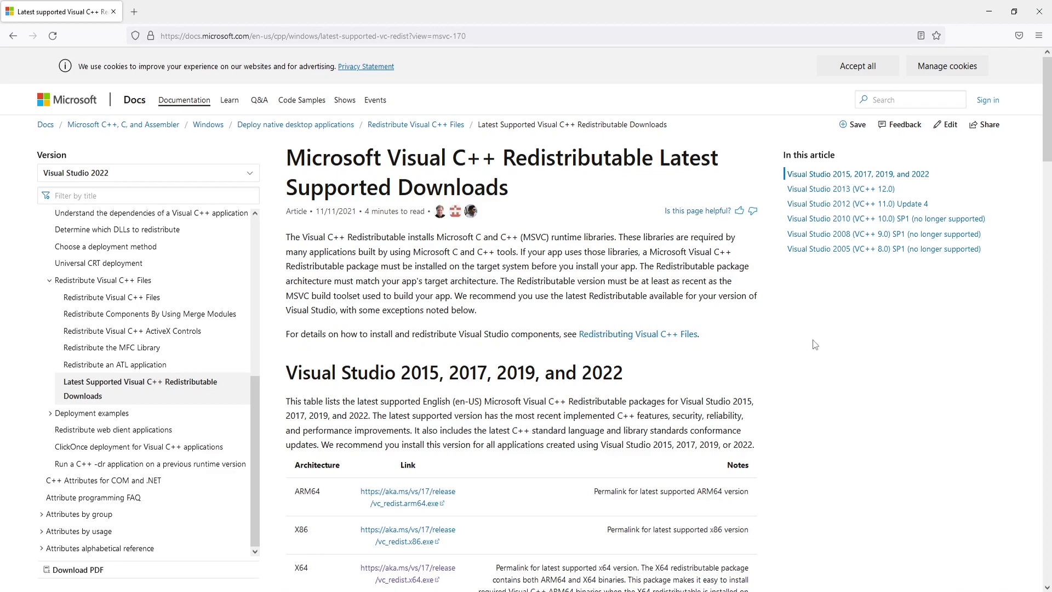
- Download VC_redist.x64.exe from the Microsoft Docs page and install the Visual C++ 2015-2022 Redistributable (x64), without restarting the computer
scroll(814, 346, "down", 3)
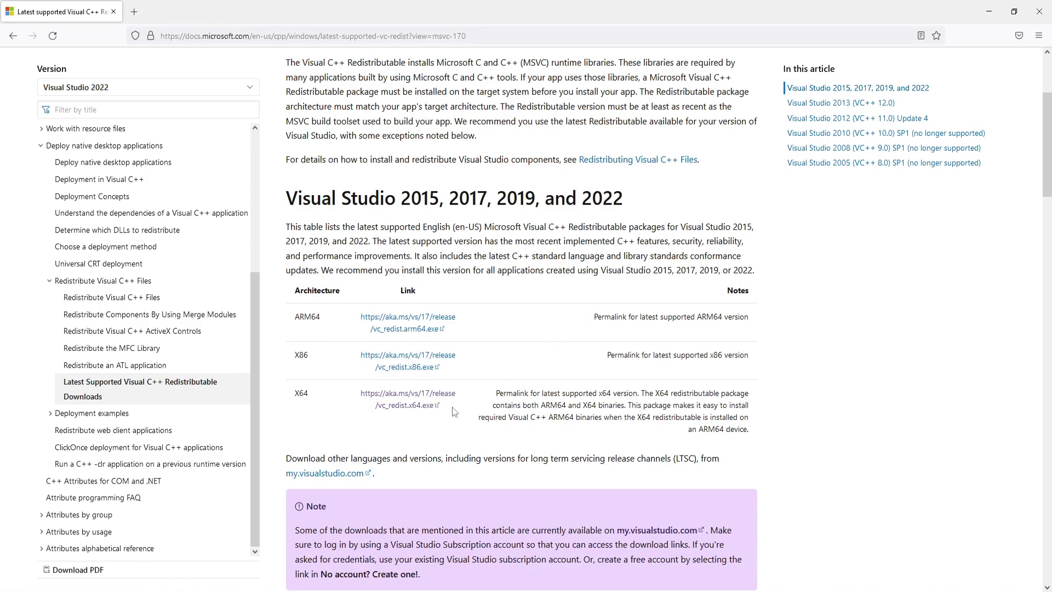
left_click(430, 407)
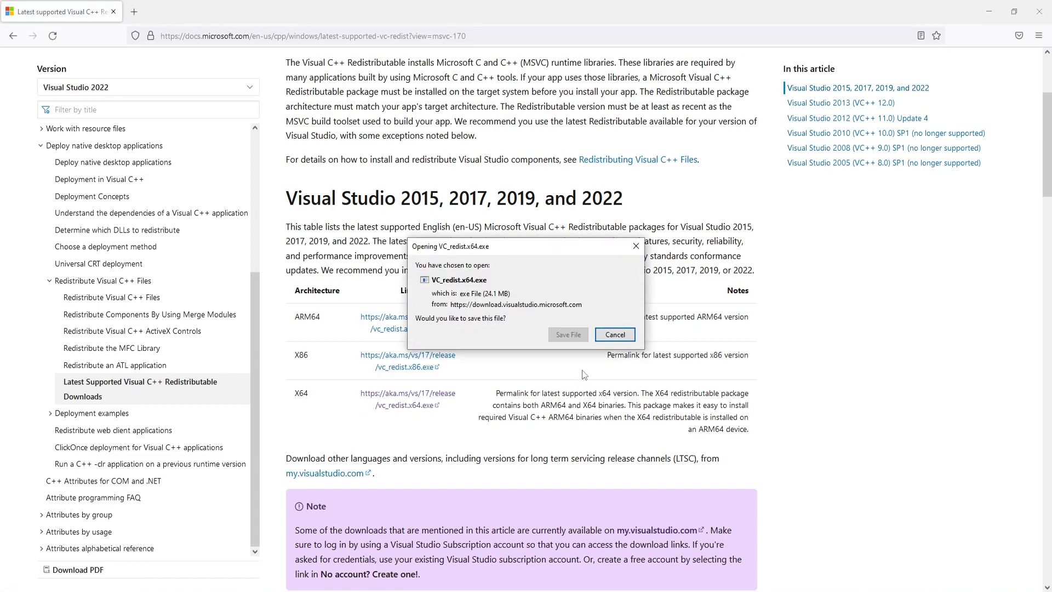
left_click(568, 334)
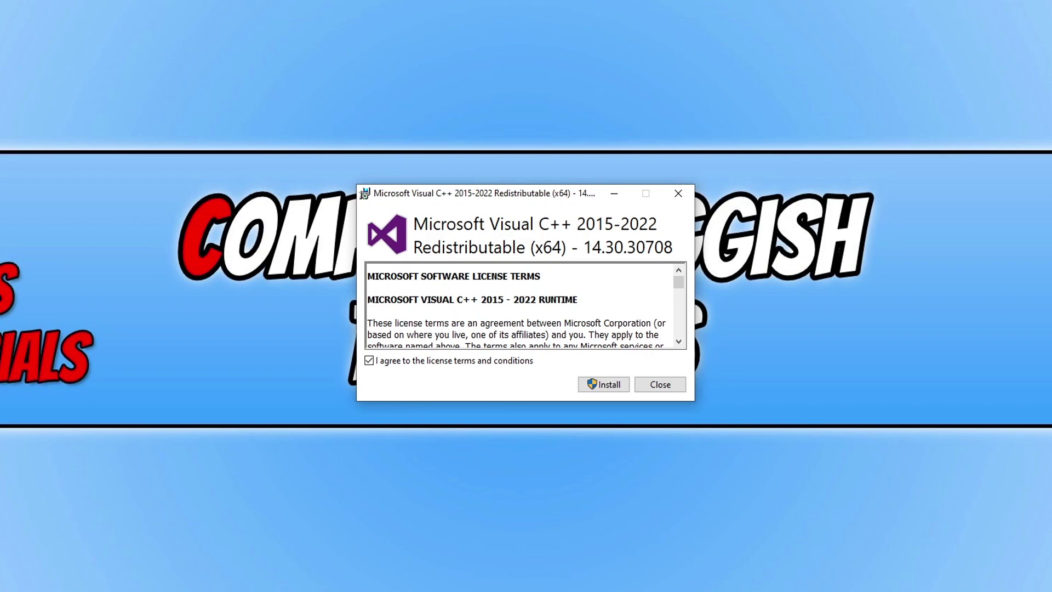
left_click(609, 384)
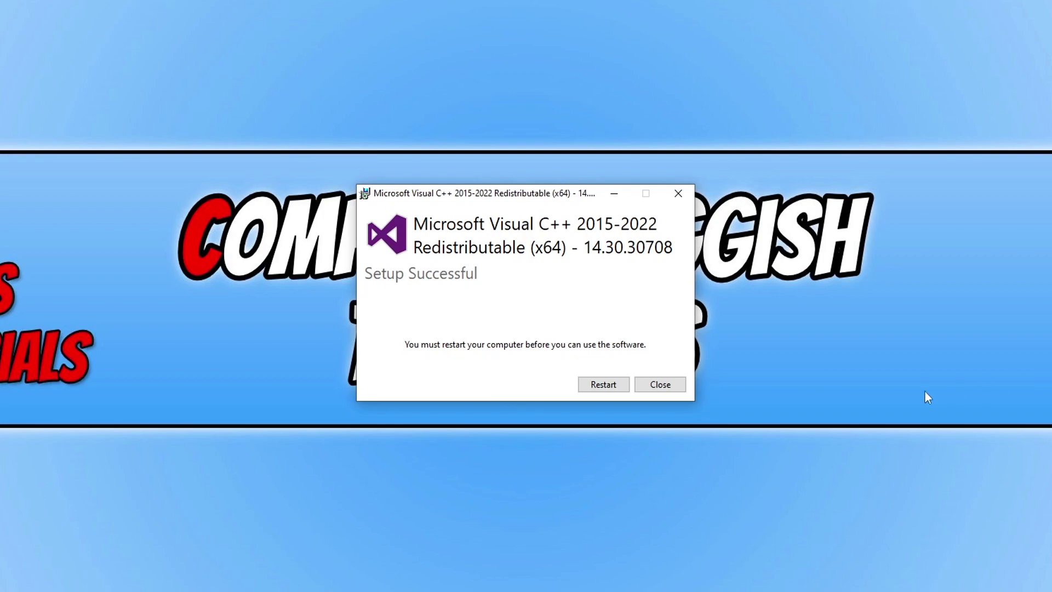
left_click(676, 385)
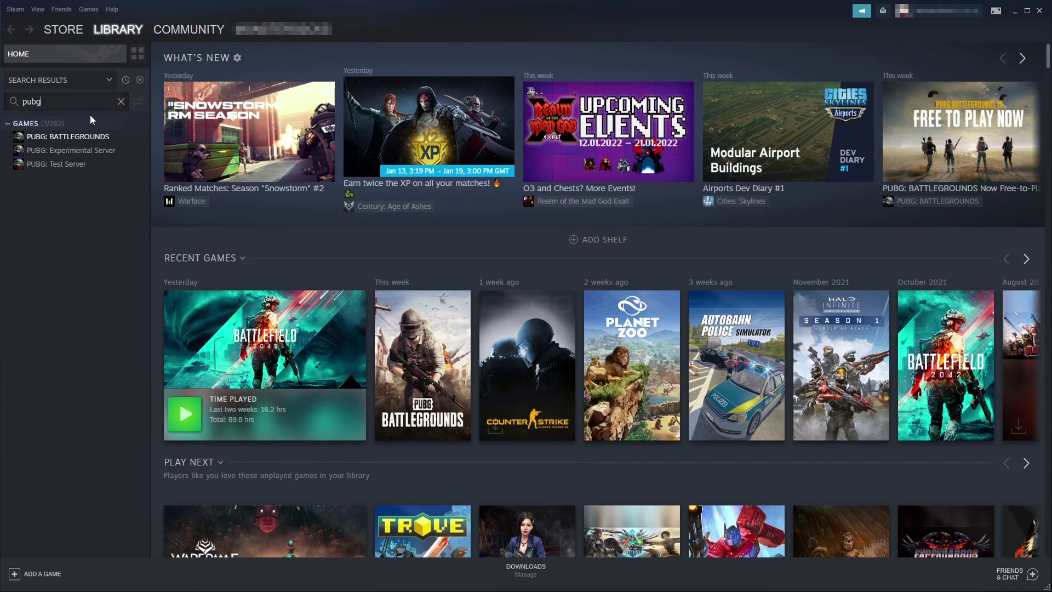
- Open the properties of PUBG: BATTLEGROUNDS in the Steam library and place the cursor in its launch options
right_click(91, 136)
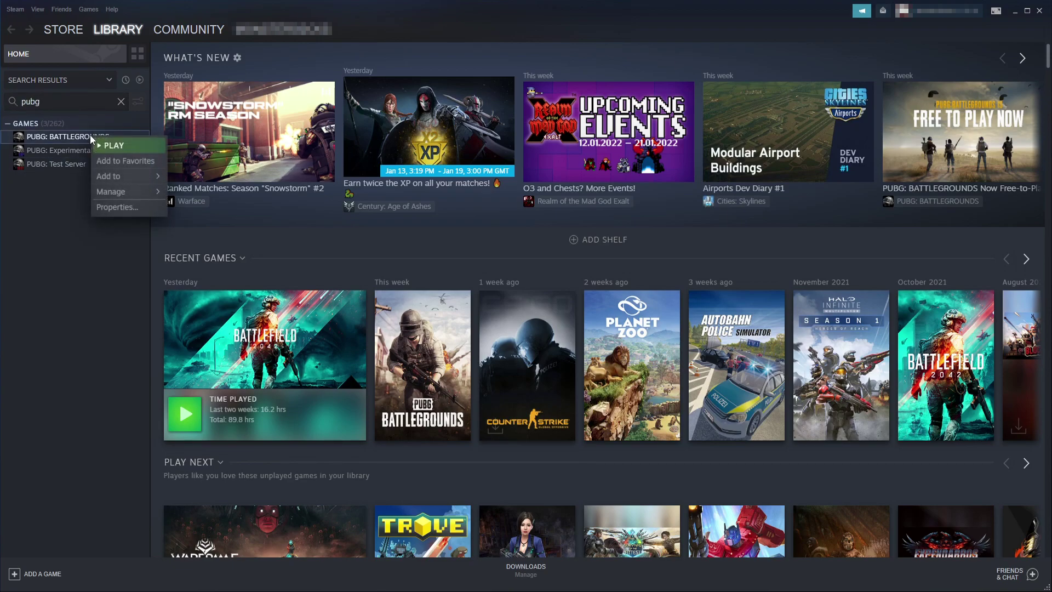
left_click(124, 209)
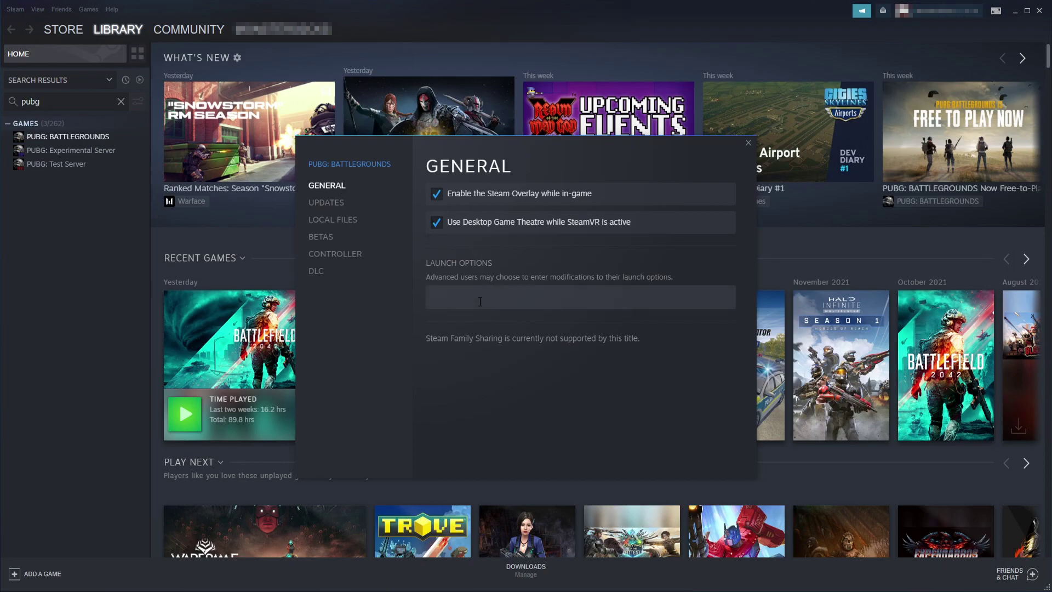
left_click(503, 298)
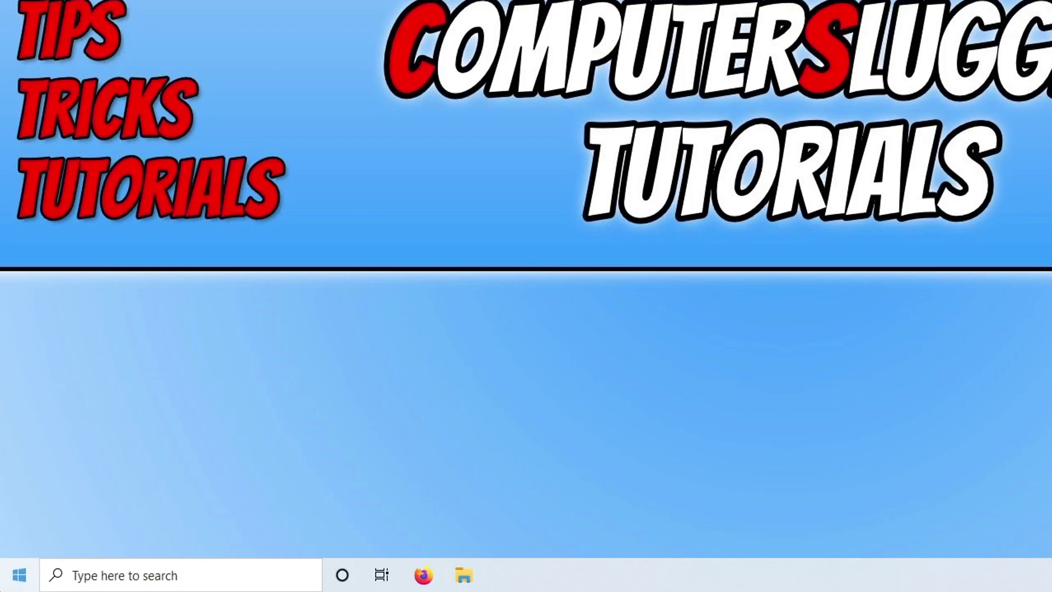
- Open the Windows Power & sleep settings and go to the additional power settings
right_click(4, 589)
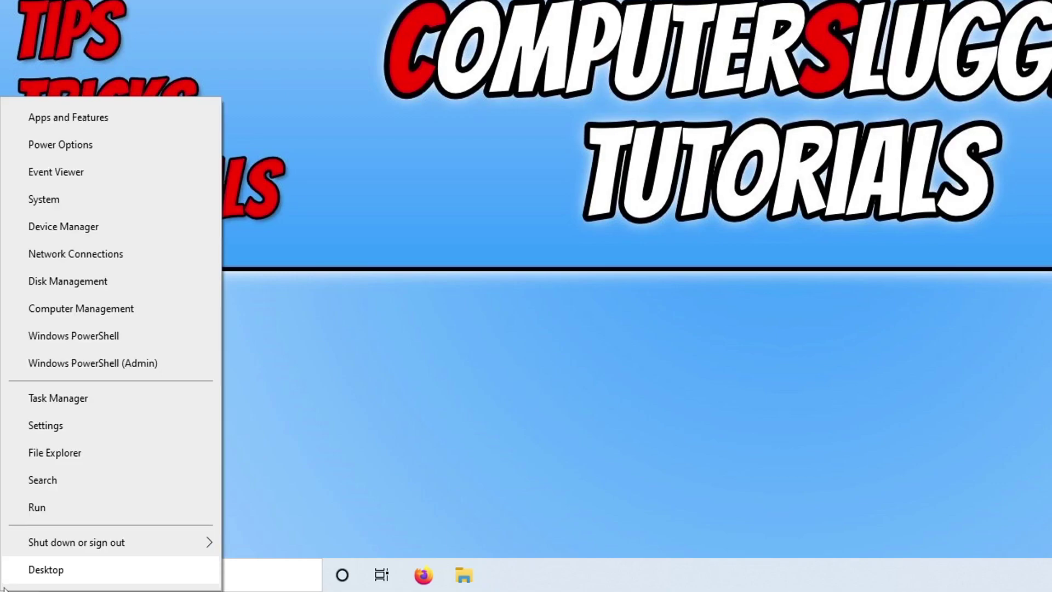
left_click(115, 145)
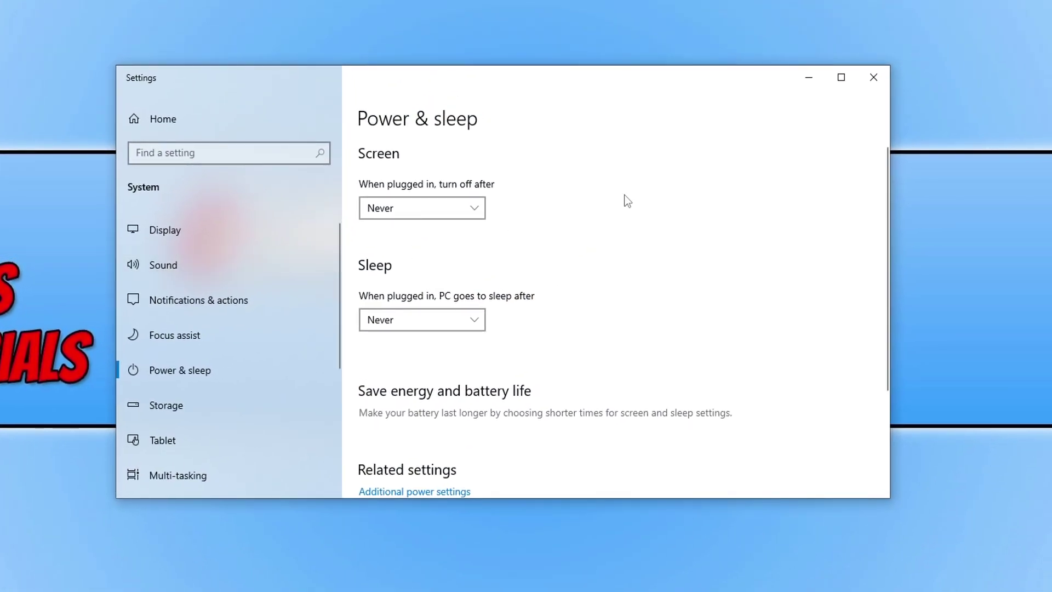
scroll(771, 101, "down", 2)
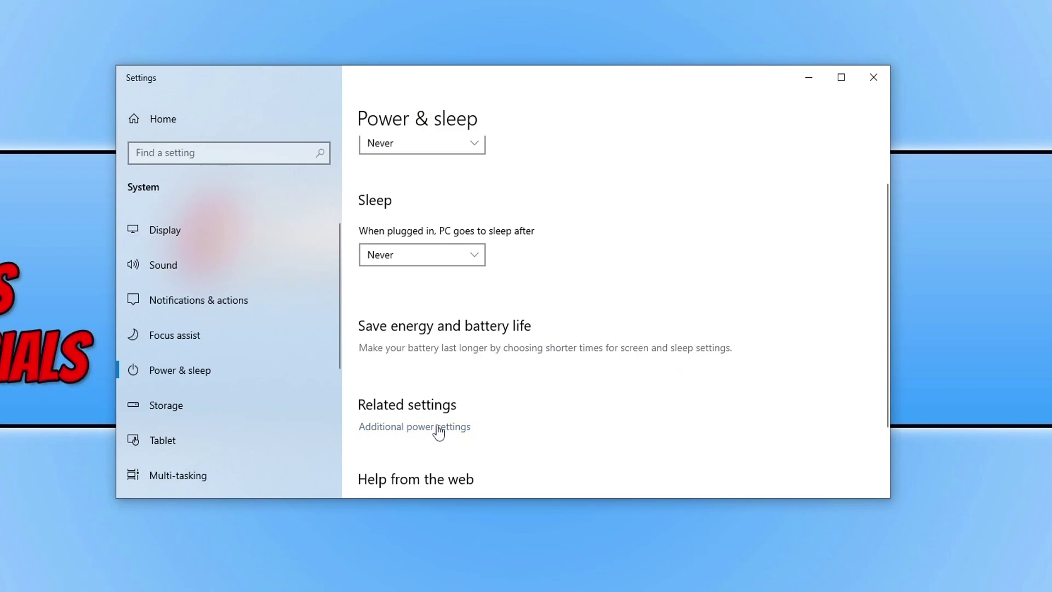
left_click(440, 433)
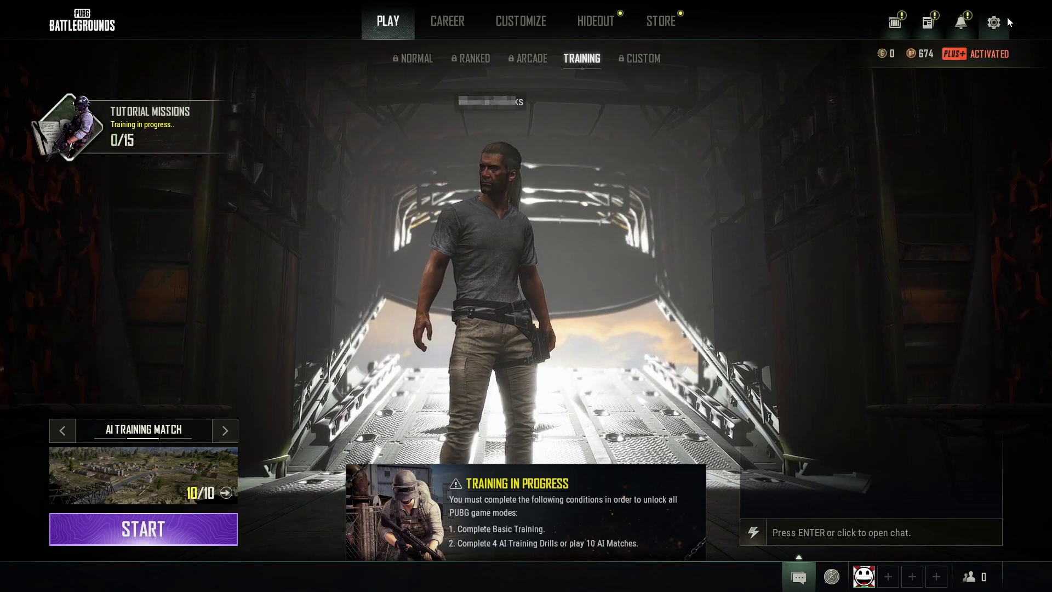
- Set Overall Graphics Quality to Very Low in the PUBG graphics settings and apply the change
left_click(993, 23)
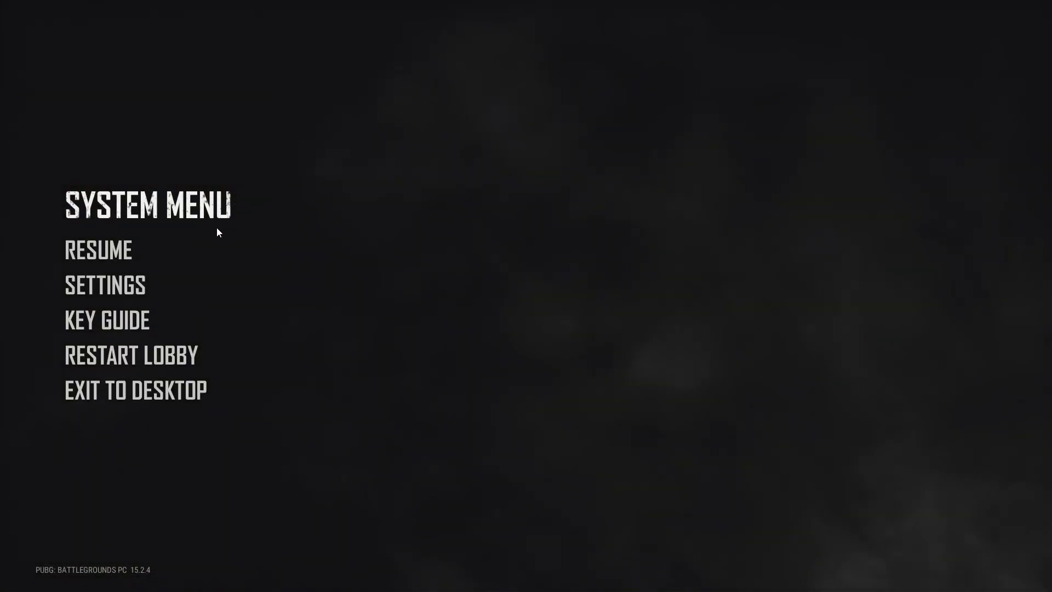
left_click(144, 284)
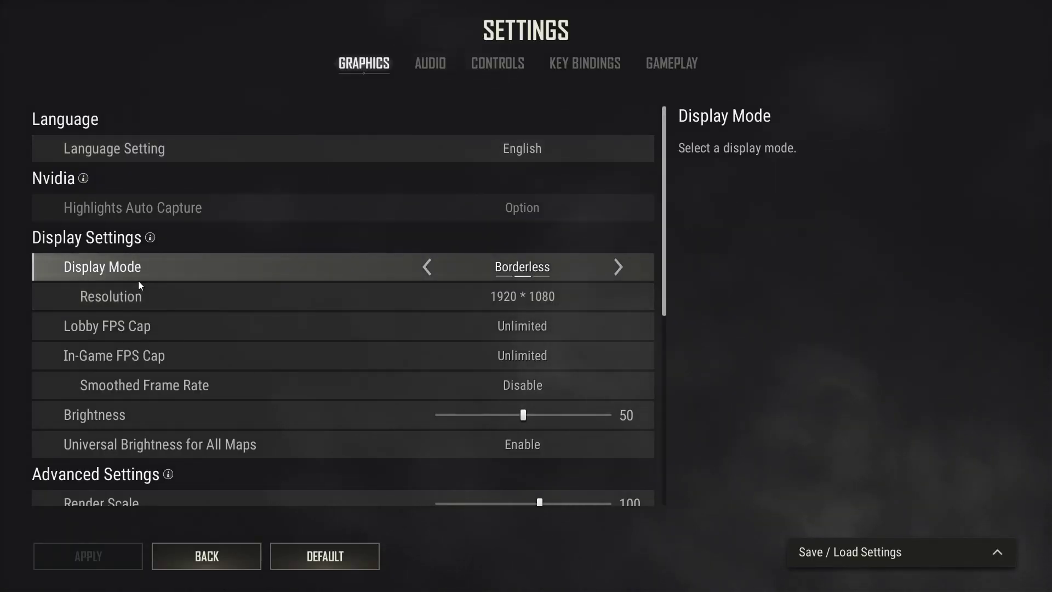
scroll(149, 271, "down", 5)
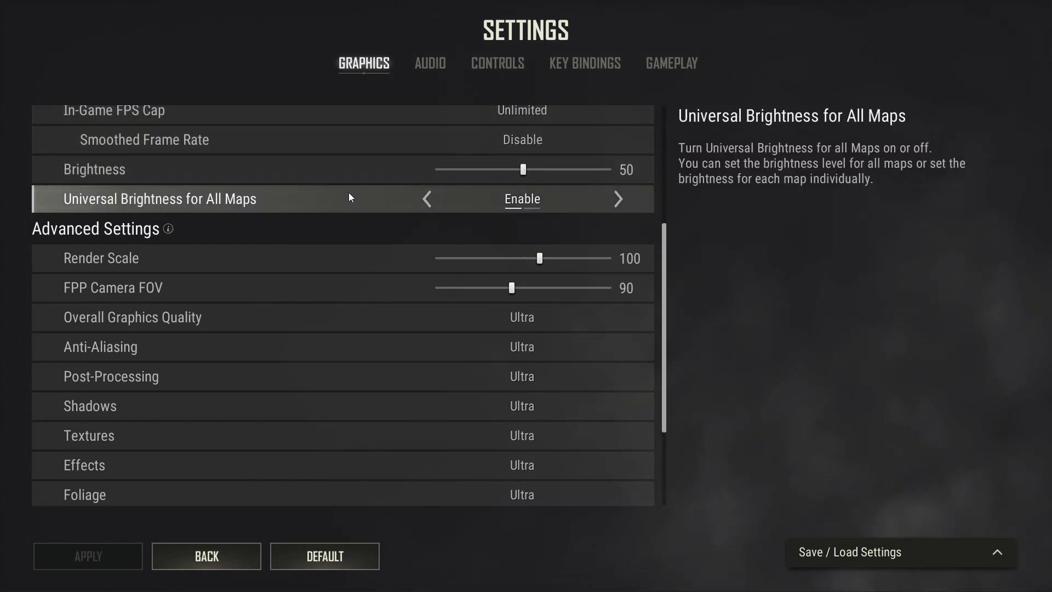
left_click(429, 318)
left_click(429, 318)
left_click(429, 318)
left_click(429, 318)
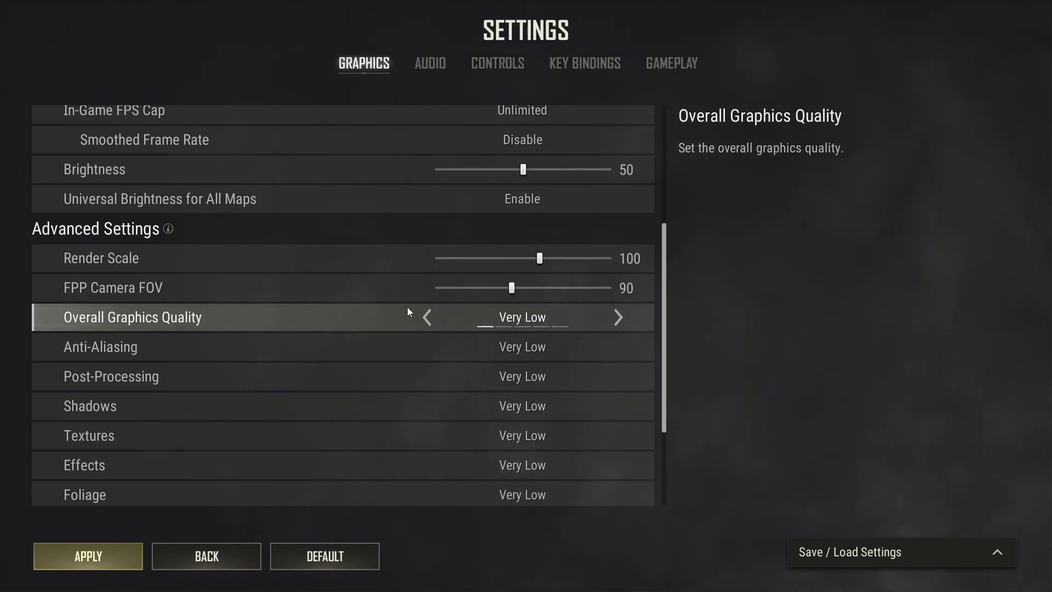
left_click(119, 544)
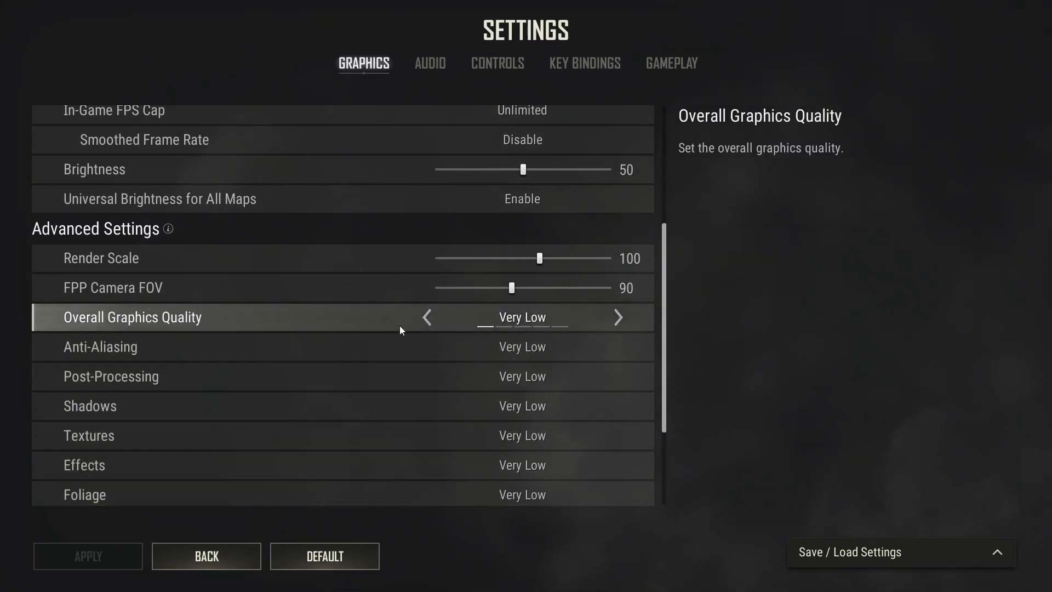
- Review the advanced graphics settings down to DirectX Version, raise Overall Graphics Quality to High, and lower it by one level
scroll(353, 339, "down", 1)
scroll(353, 337, "down", 5)
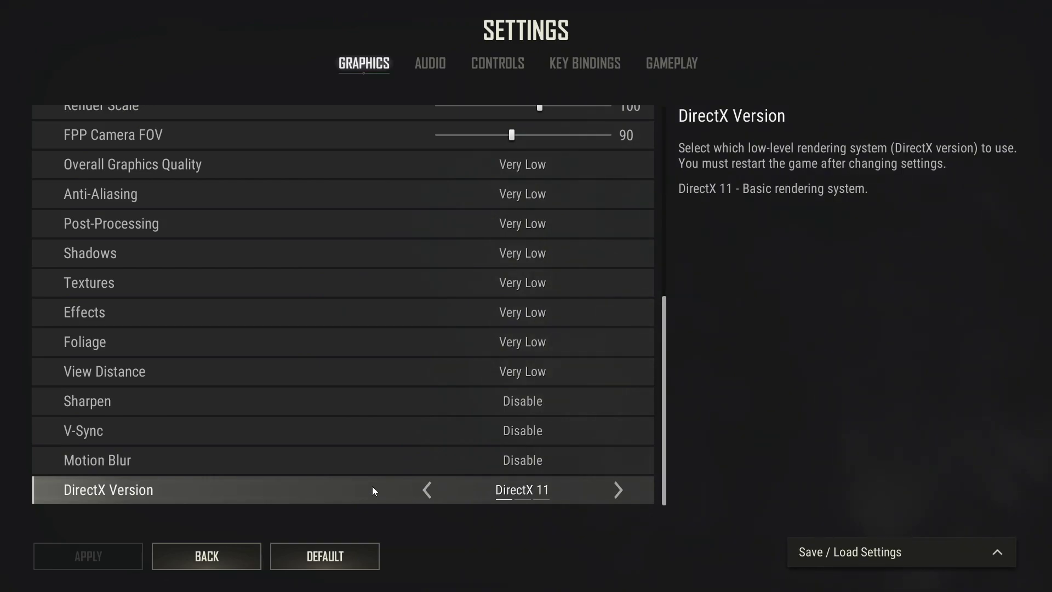
scroll(370, 472, "up", 5)
scroll(368, 462, "up", 1)
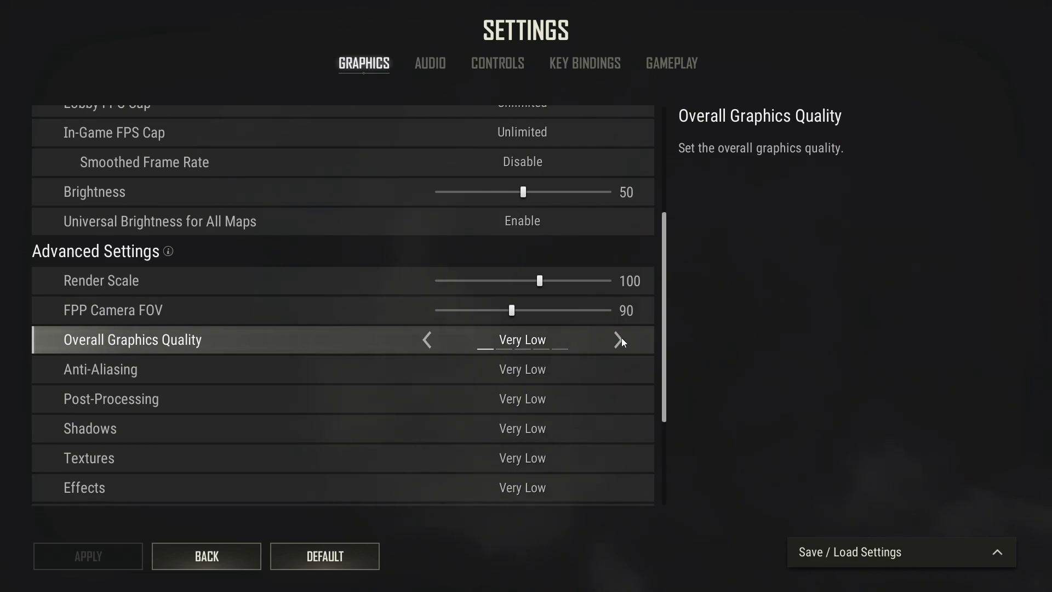
left_click(619, 339)
left_click(622, 339)
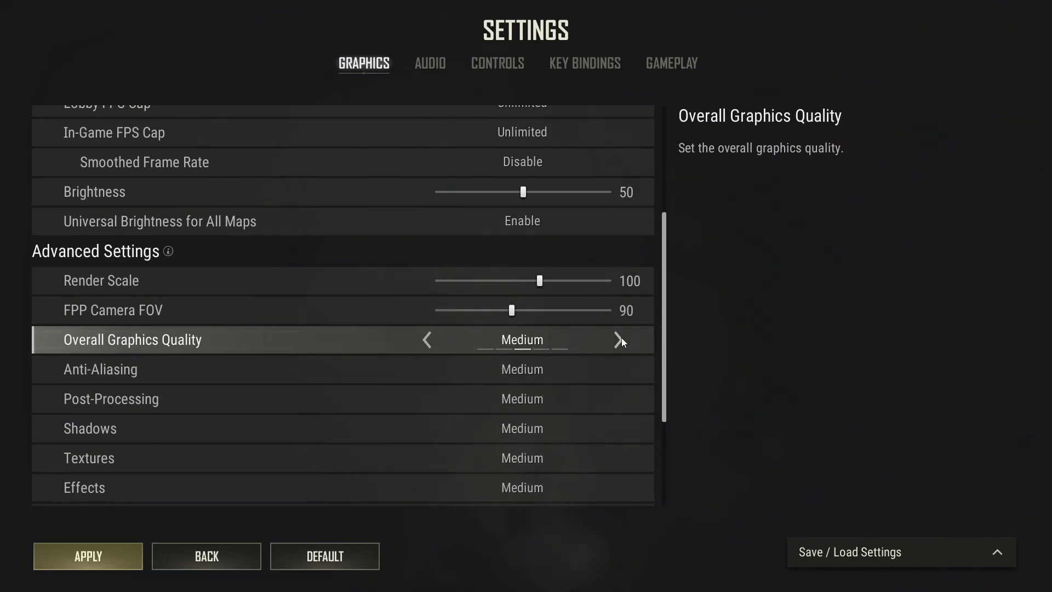
left_click(622, 338)
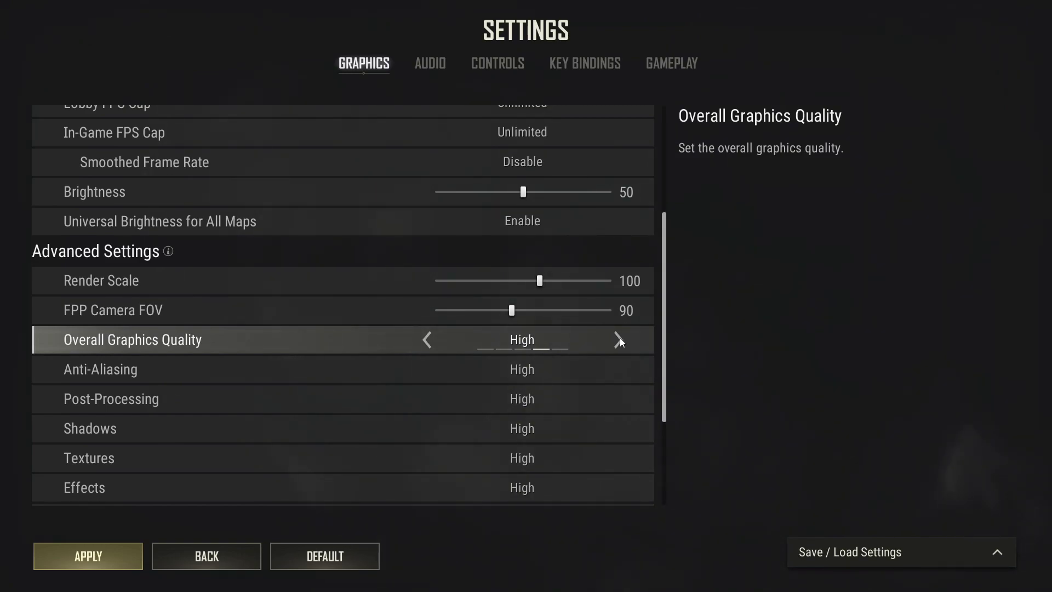
left_click(428, 340)
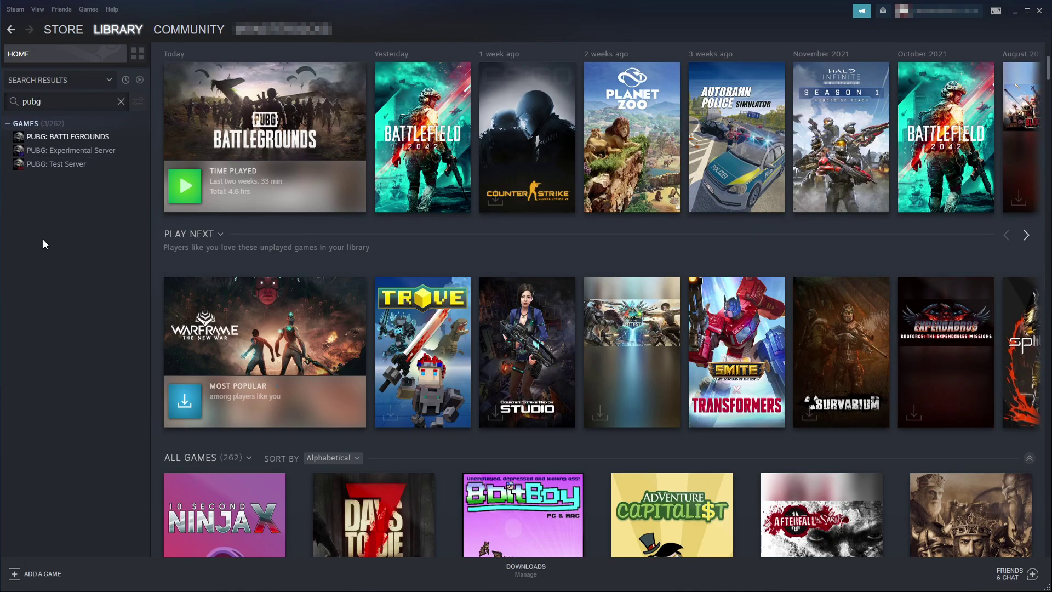
- Verify the integrity of the game files for PUBG: BATTLEGROUNDS from its local files properties in Steam
right_click(87, 137)
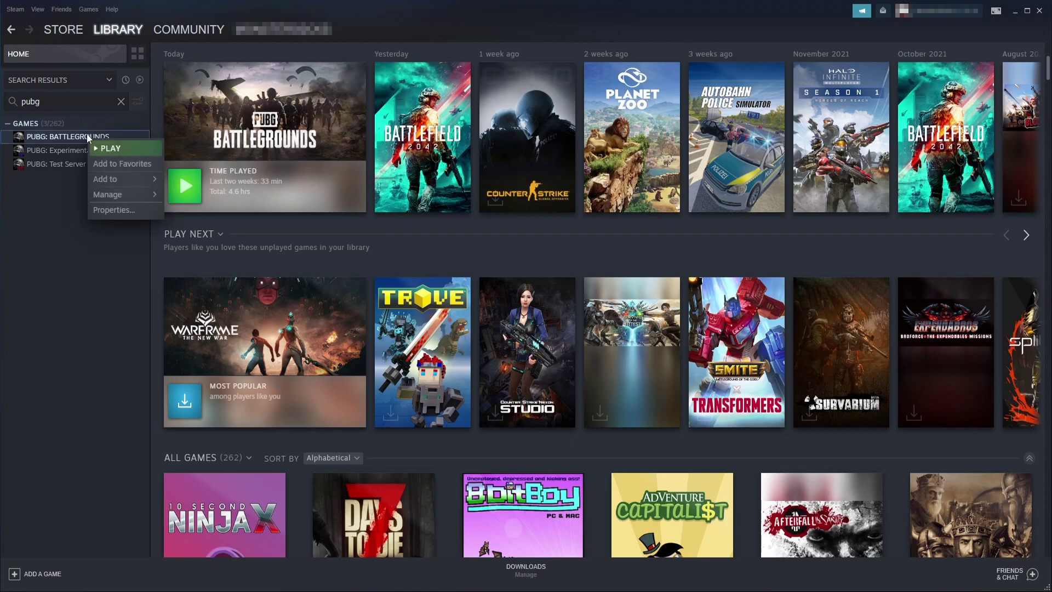
left_click(115, 210)
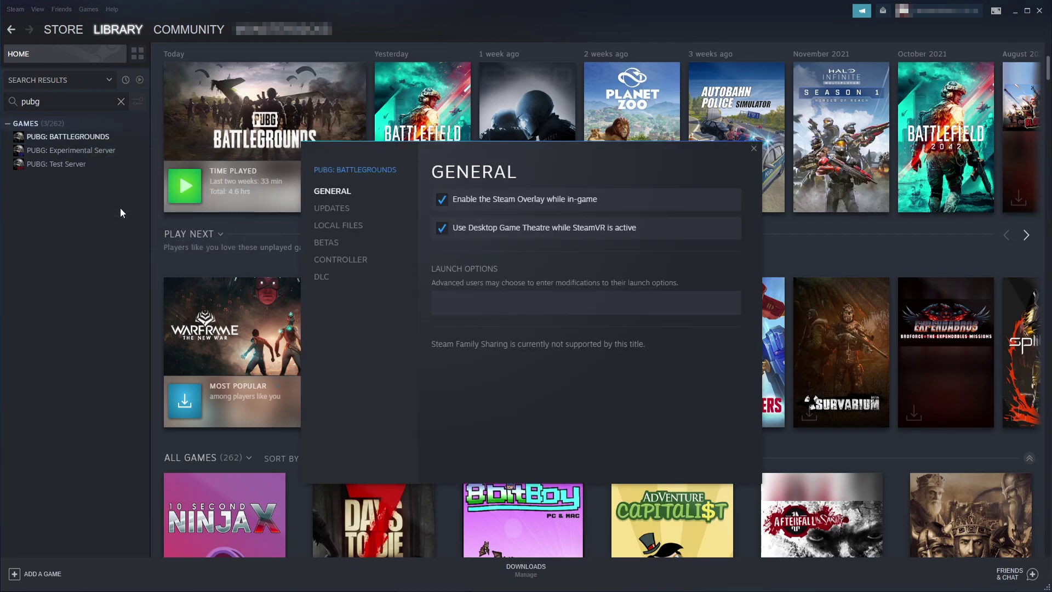
left_click(356, 226)
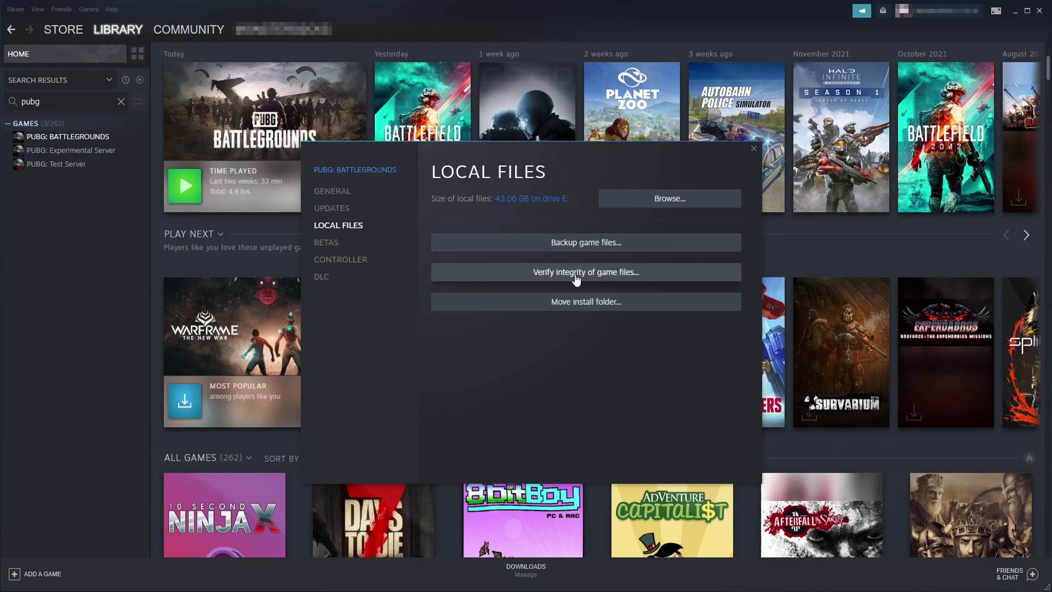
left_click(641, 277)
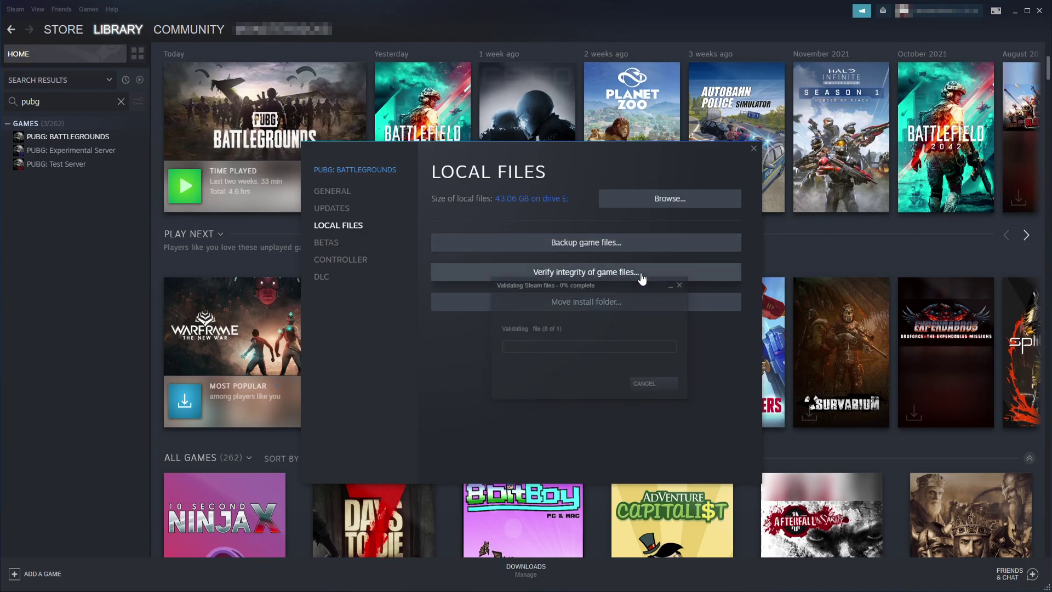